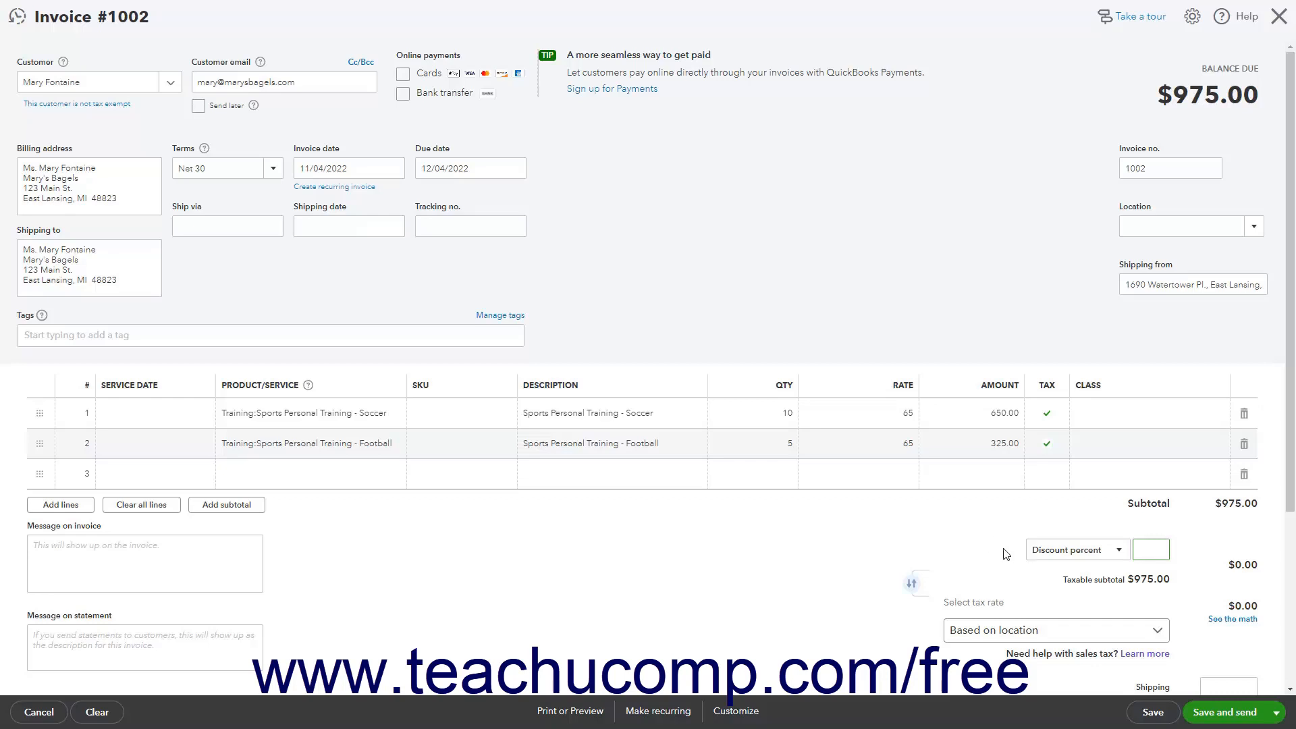
# Step: Switch the invoice discount to a fixed value and enter 20, applied before tax
pyautogui.click(1006, 553)
pyautogui.click(1117, 556)
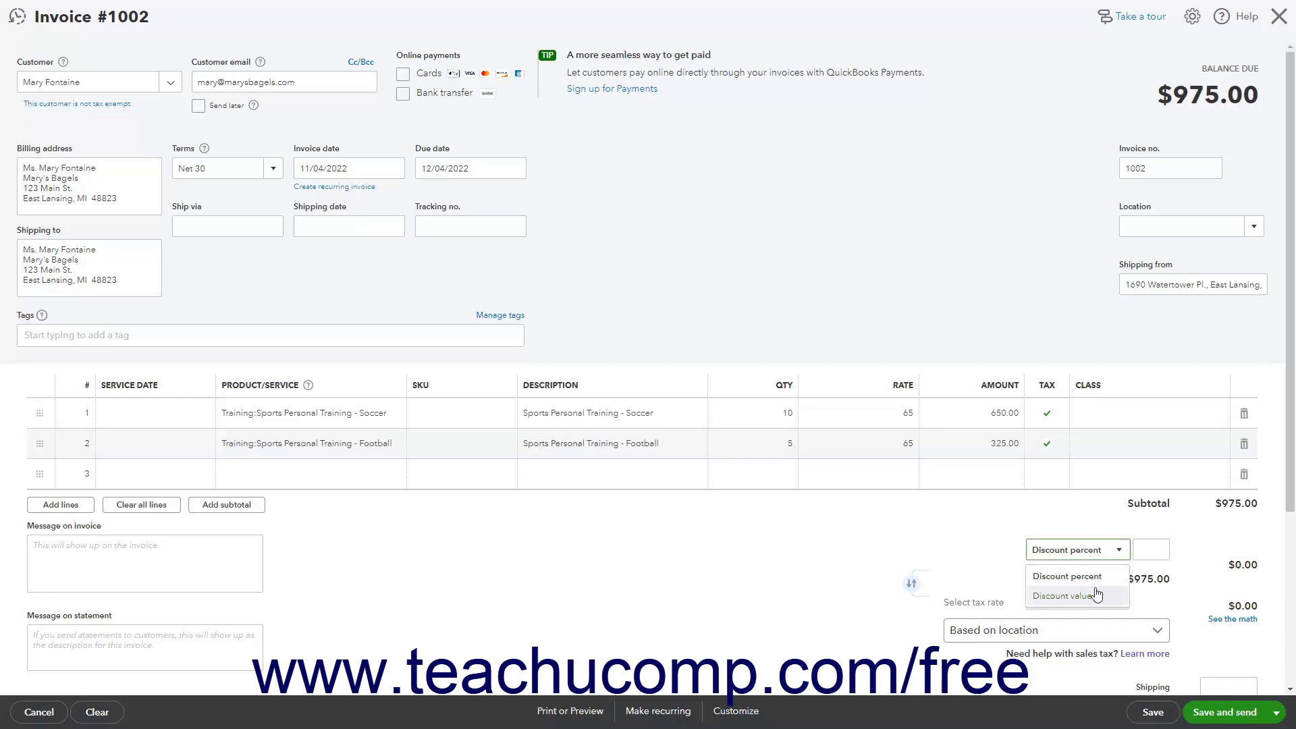
pyautogui.click(1074, 596)
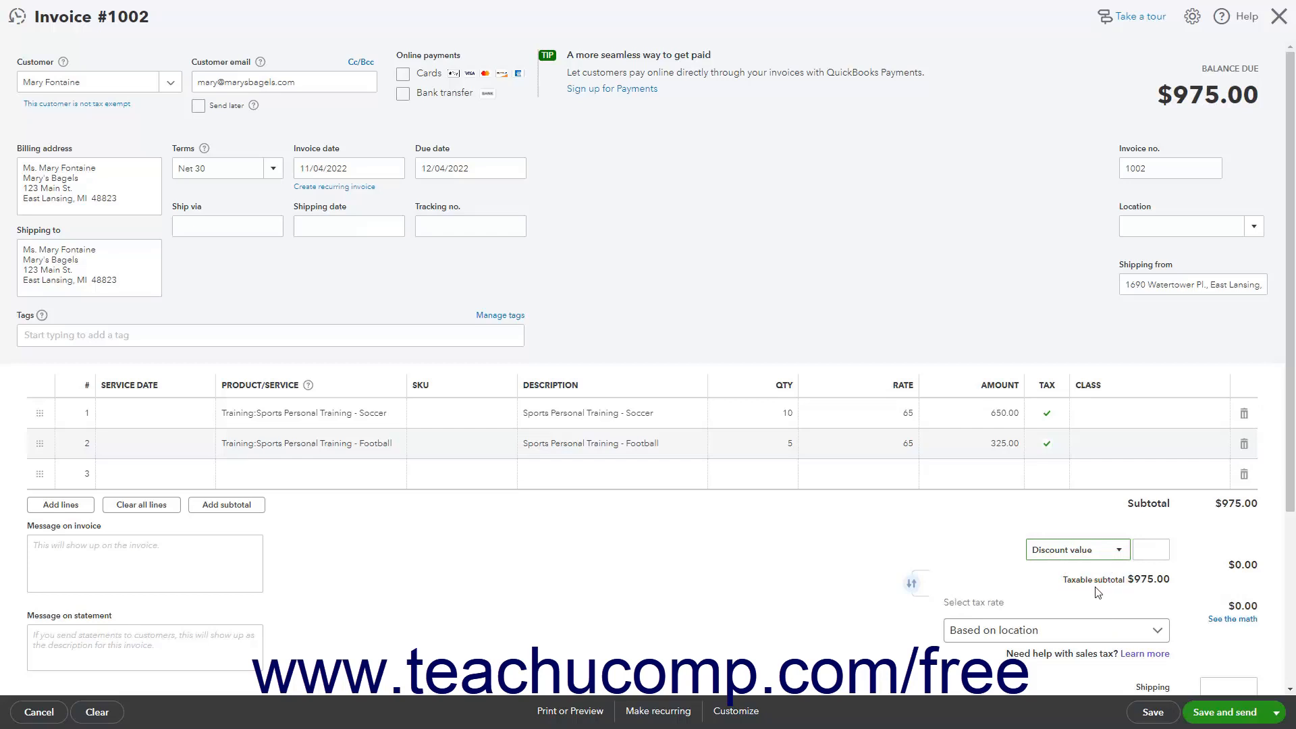
pyautogui.click(1146, 549)
pyautogui.write('20')
pyautogui.press('Tab')
# Step: Change the discount to 20 percent of the subtotal, keeping it applied before tax
pyautogui.click(917, 588)
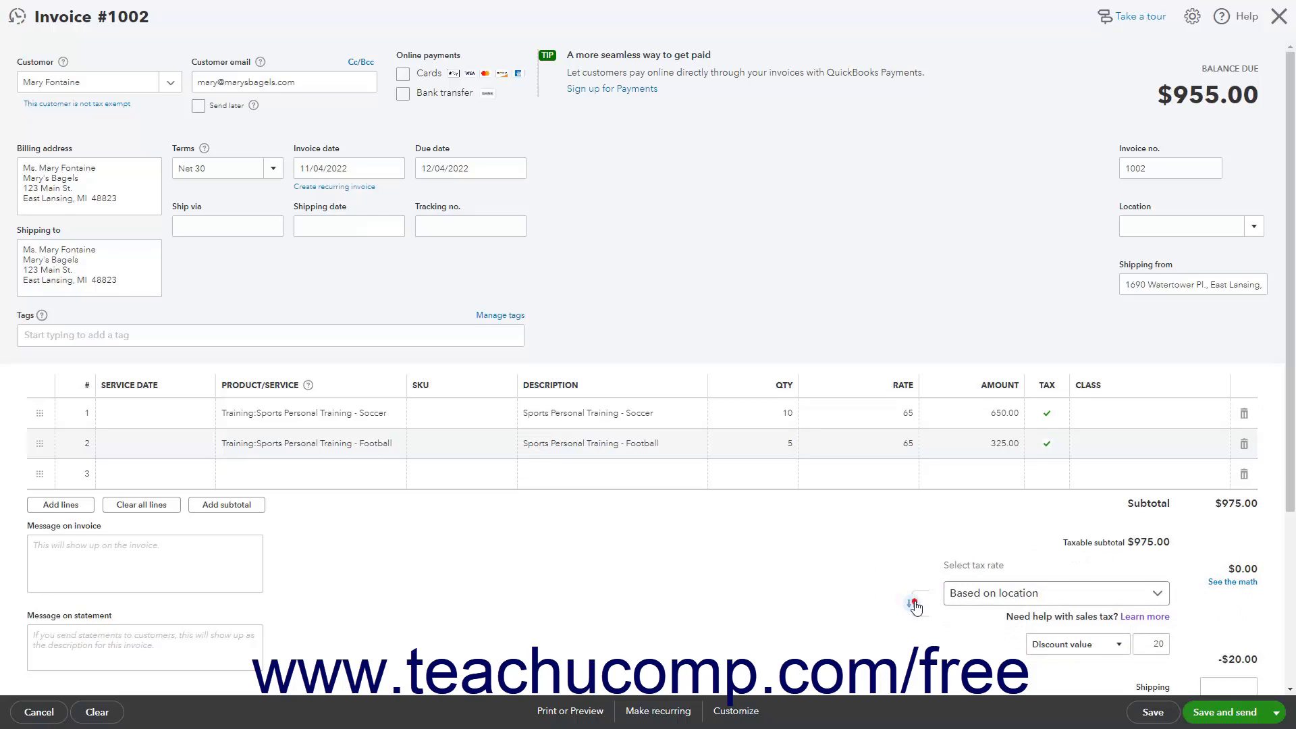
pyautogui.click(915, 605)
pyautogui.click(1120, 550)
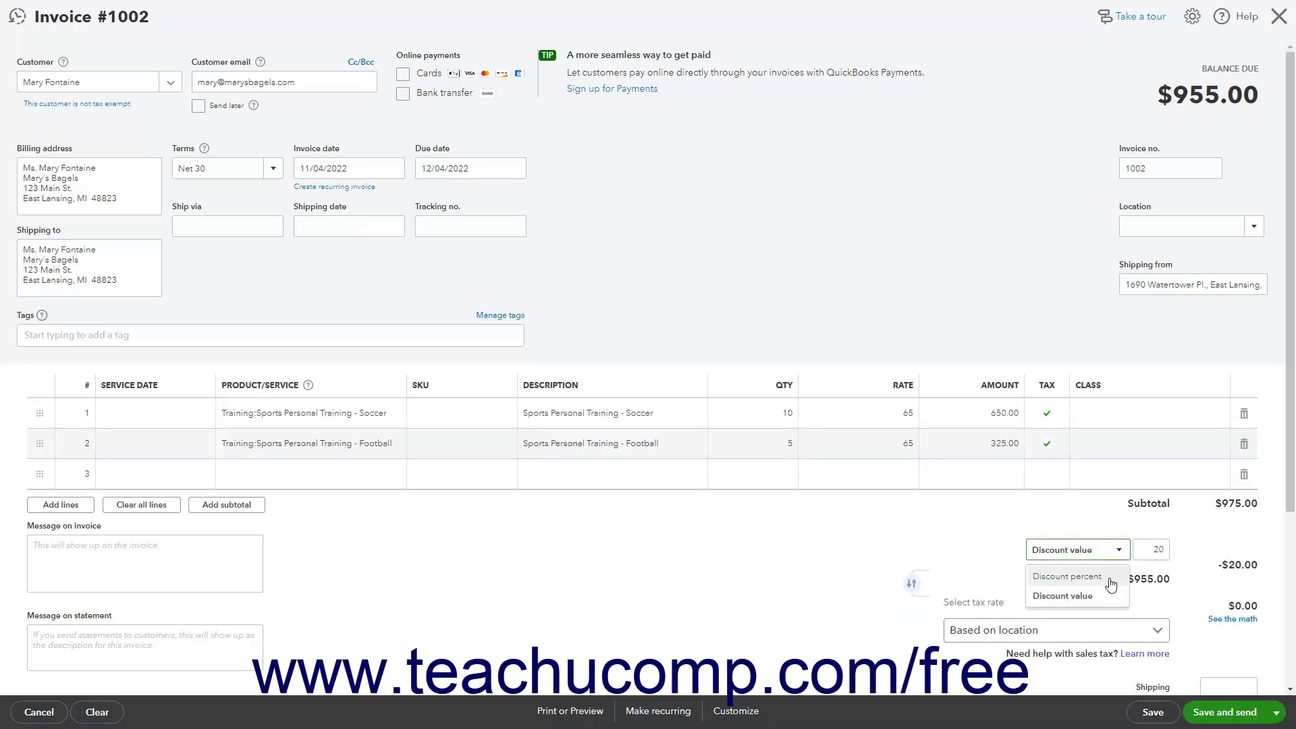
pyautogui.click(1068, 577)
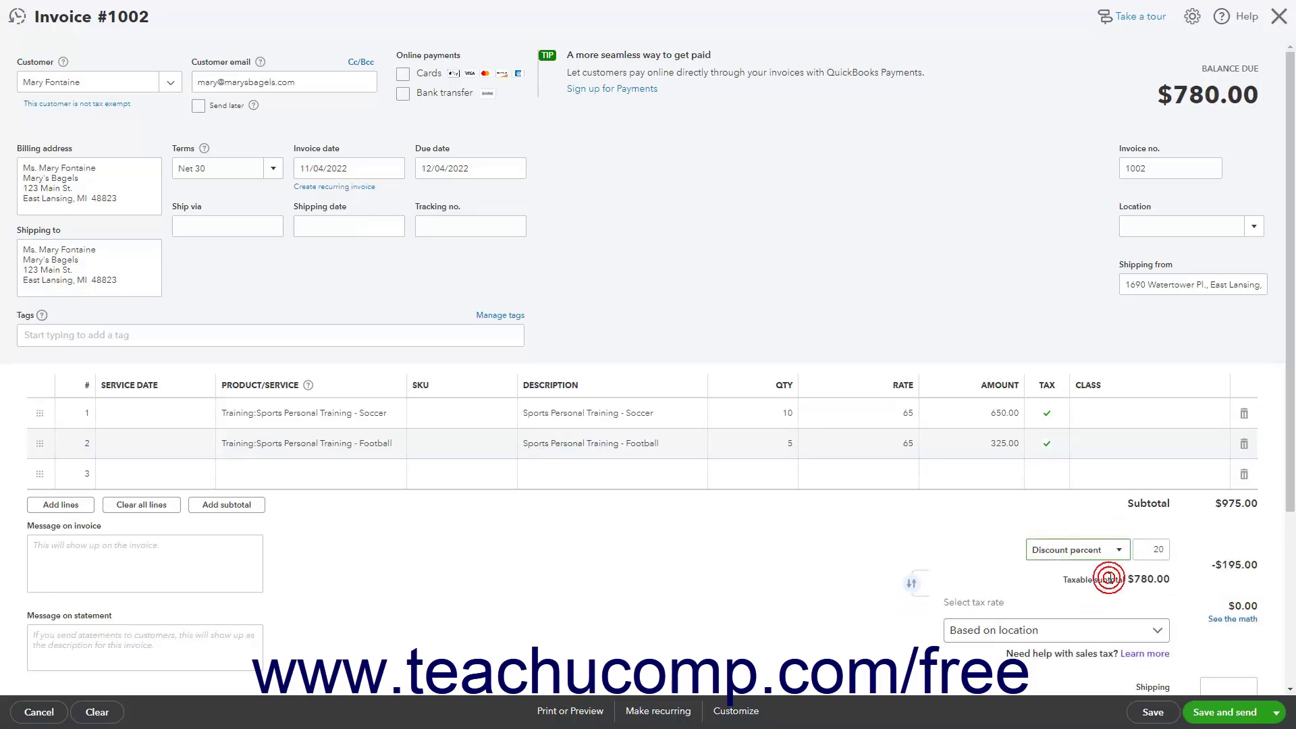
pyautogui.click(913, 587)
pyautogui.click(913, 608)
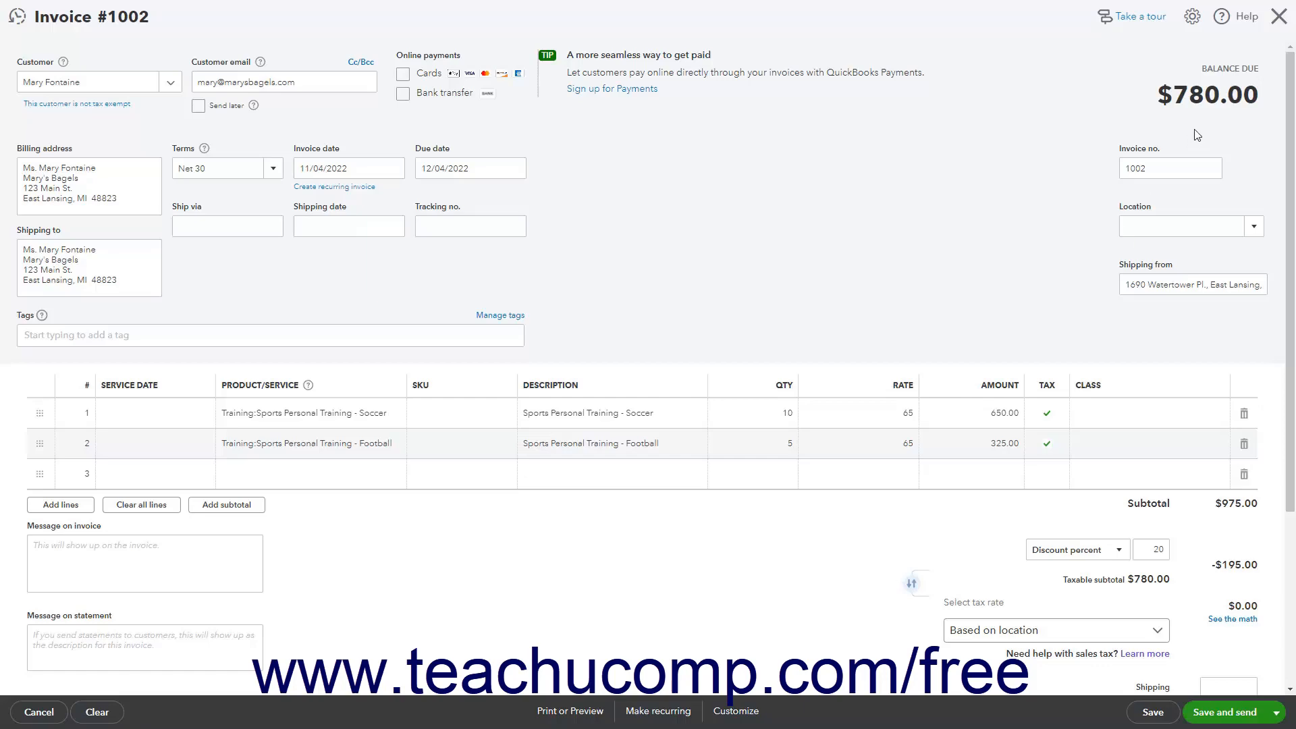
# Step: Leave the invoice without saving and go to the Products and Services list via the Gear menu
pyautogui.click(1280, 17)
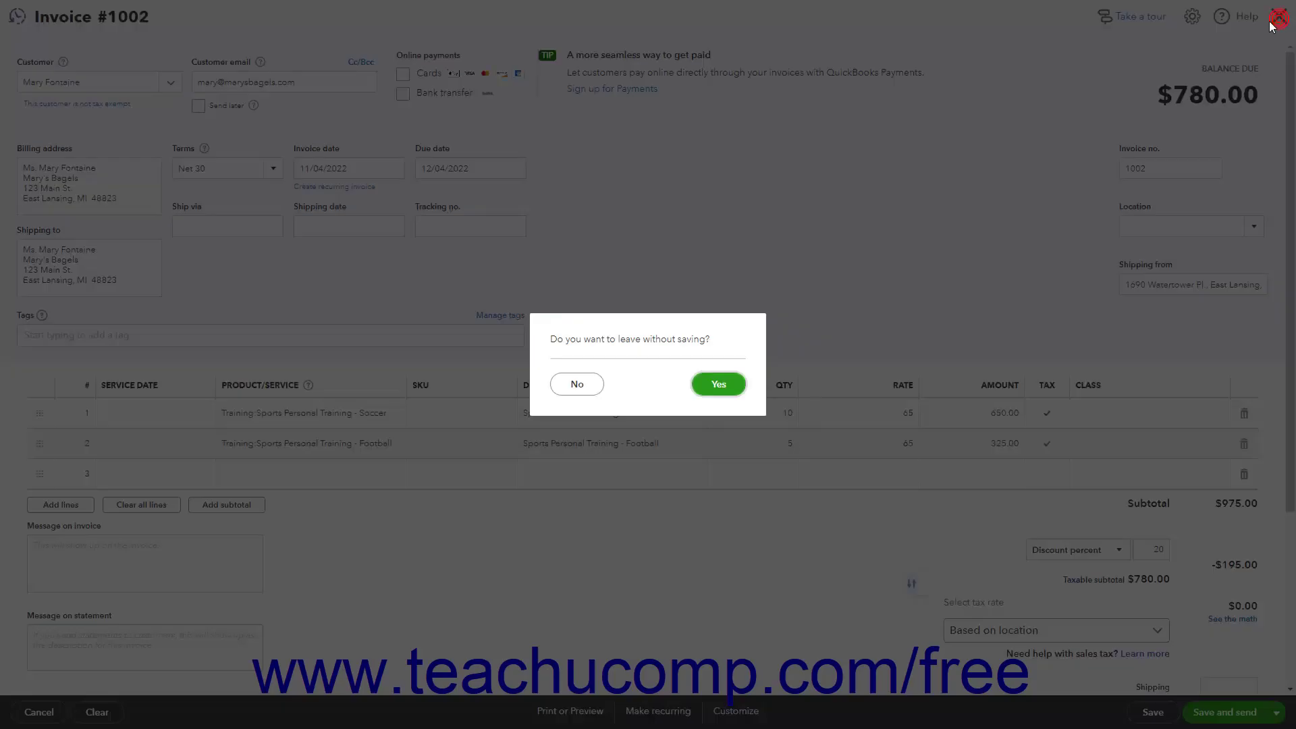
pyautogui.click(718, 384)
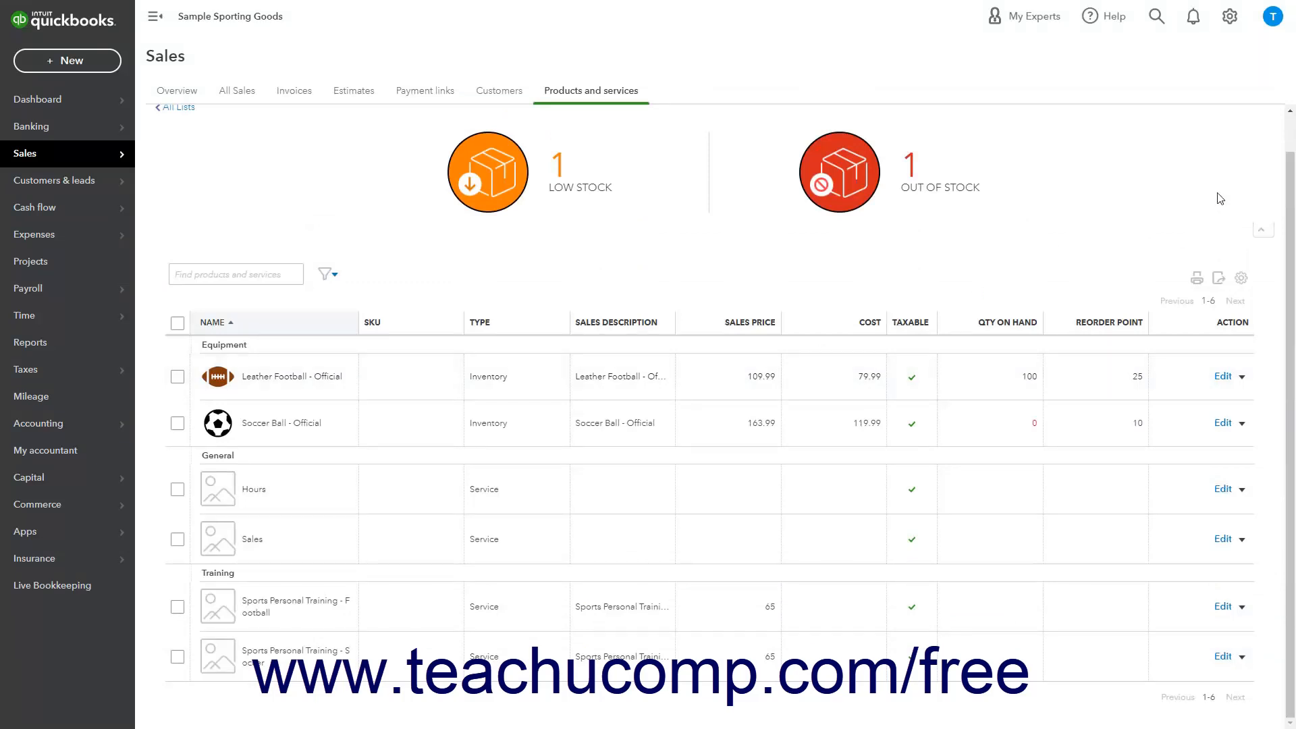
pyautogui.click(1230, 16)
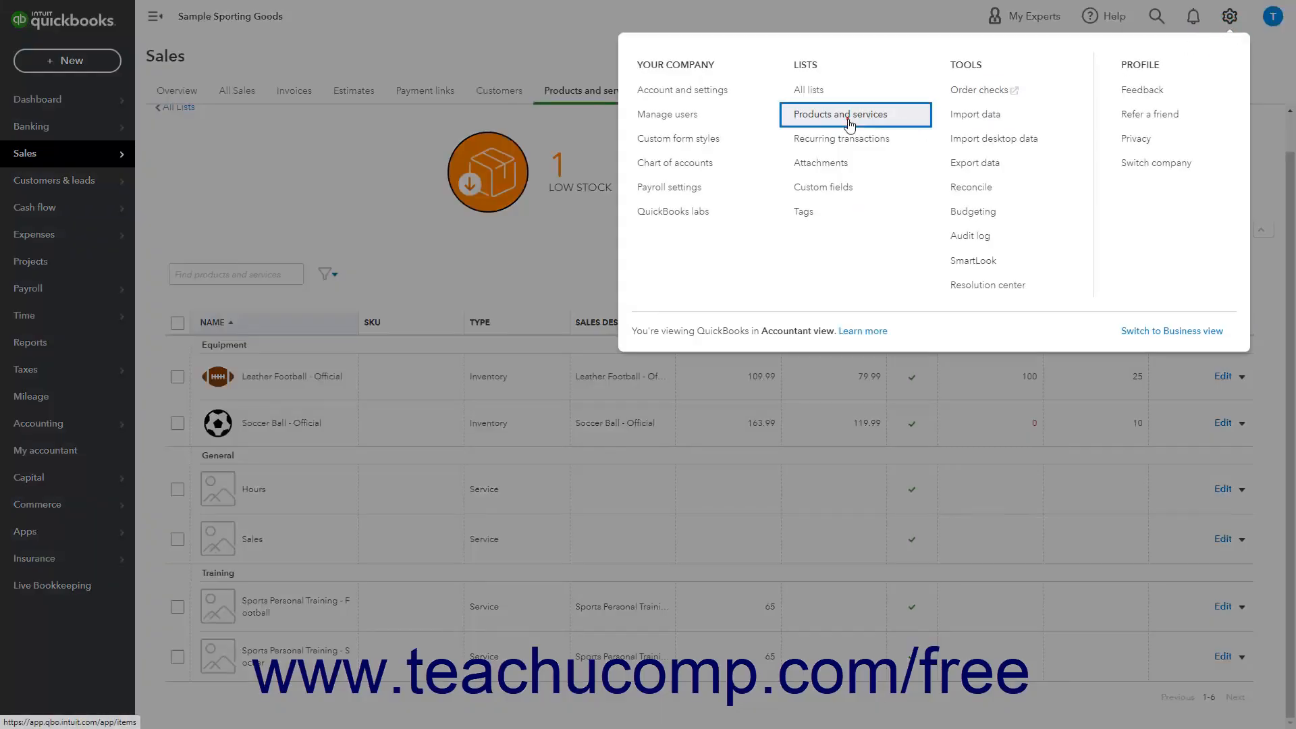
pyautogui.click(841, 113)
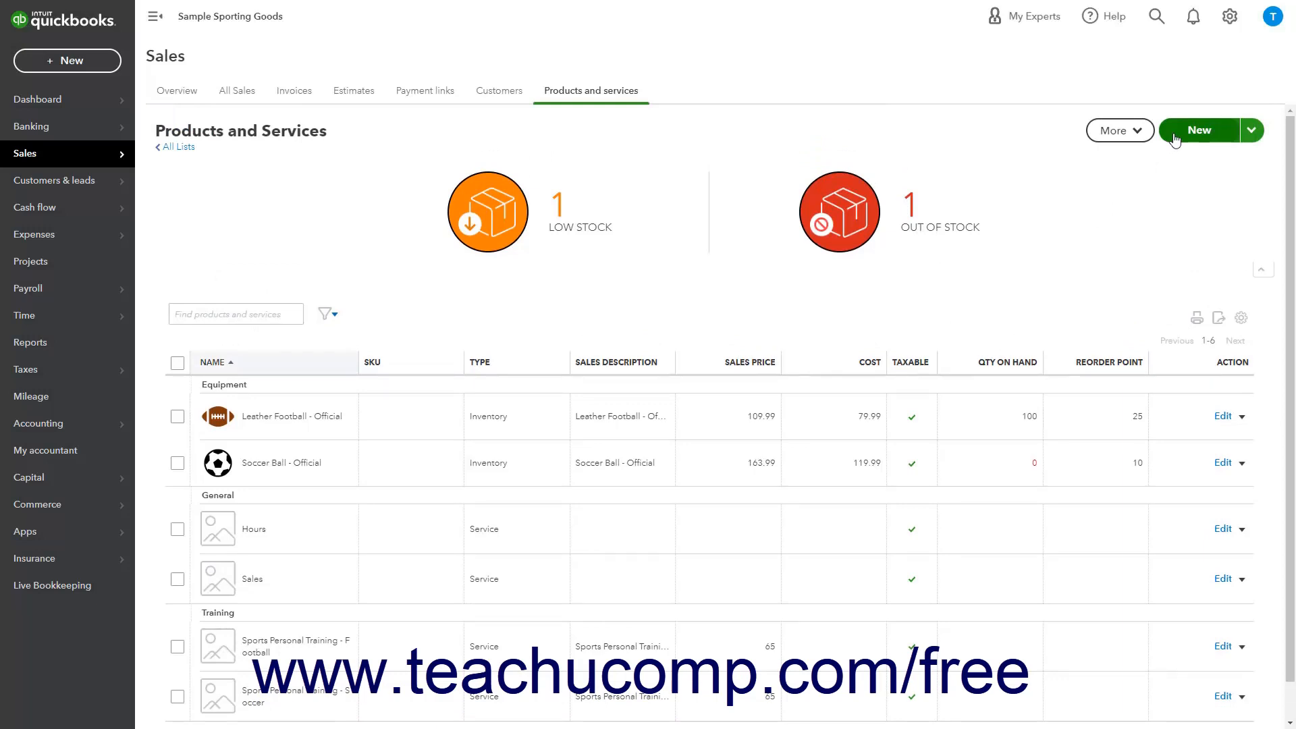
# Step: Start a new item and choose the Non-inventory type
pyautogui.click(1174, 137)
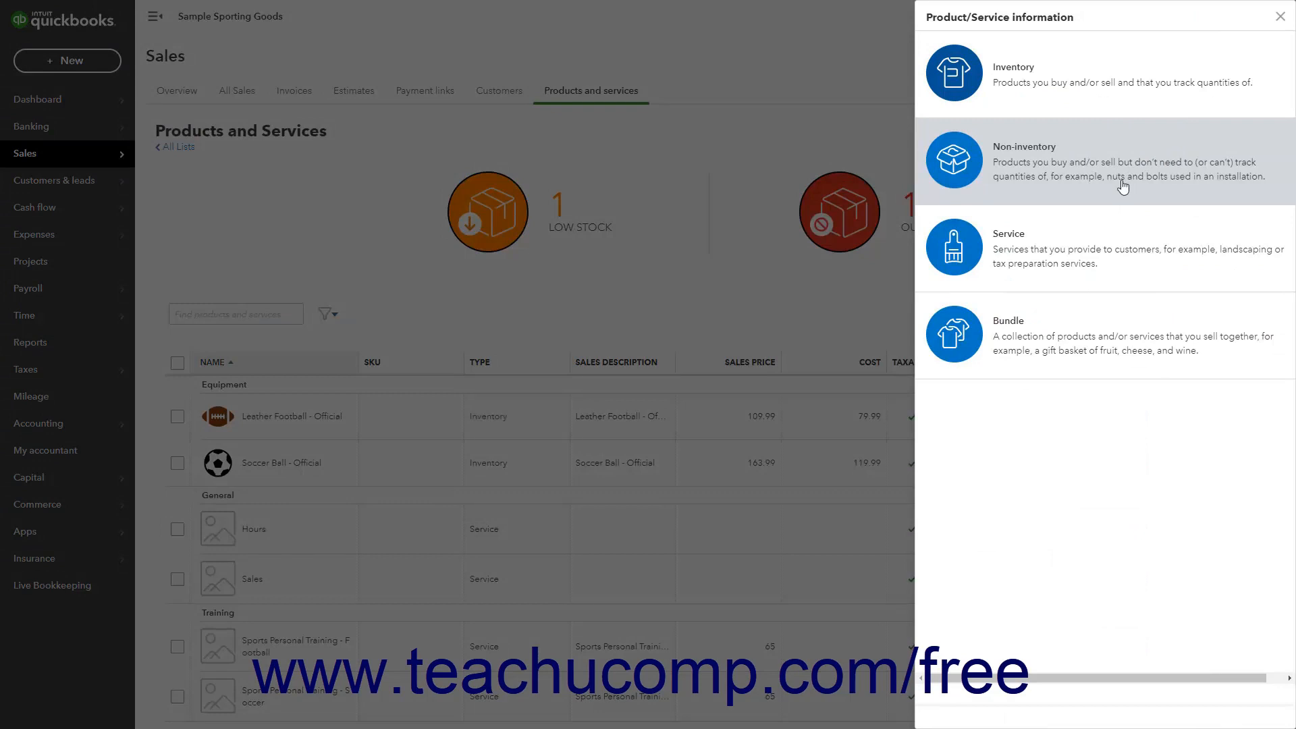
pyautogui.click(1123, 185)
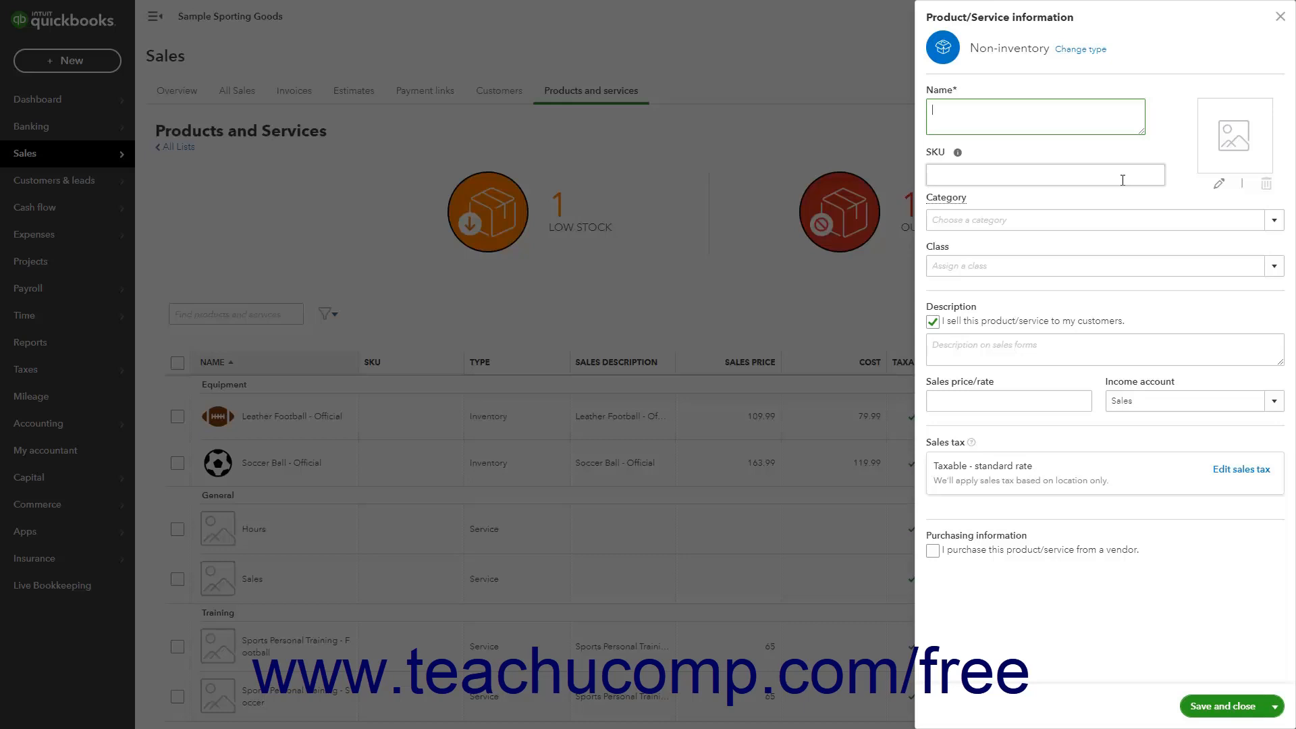
pyautogui.write('Training Discount Promo - 20% Off')
# Step: Move to the Sales price/rate field after naming the item Training Discount Promo - 20% Off
pyautogui.click(1073, 402)
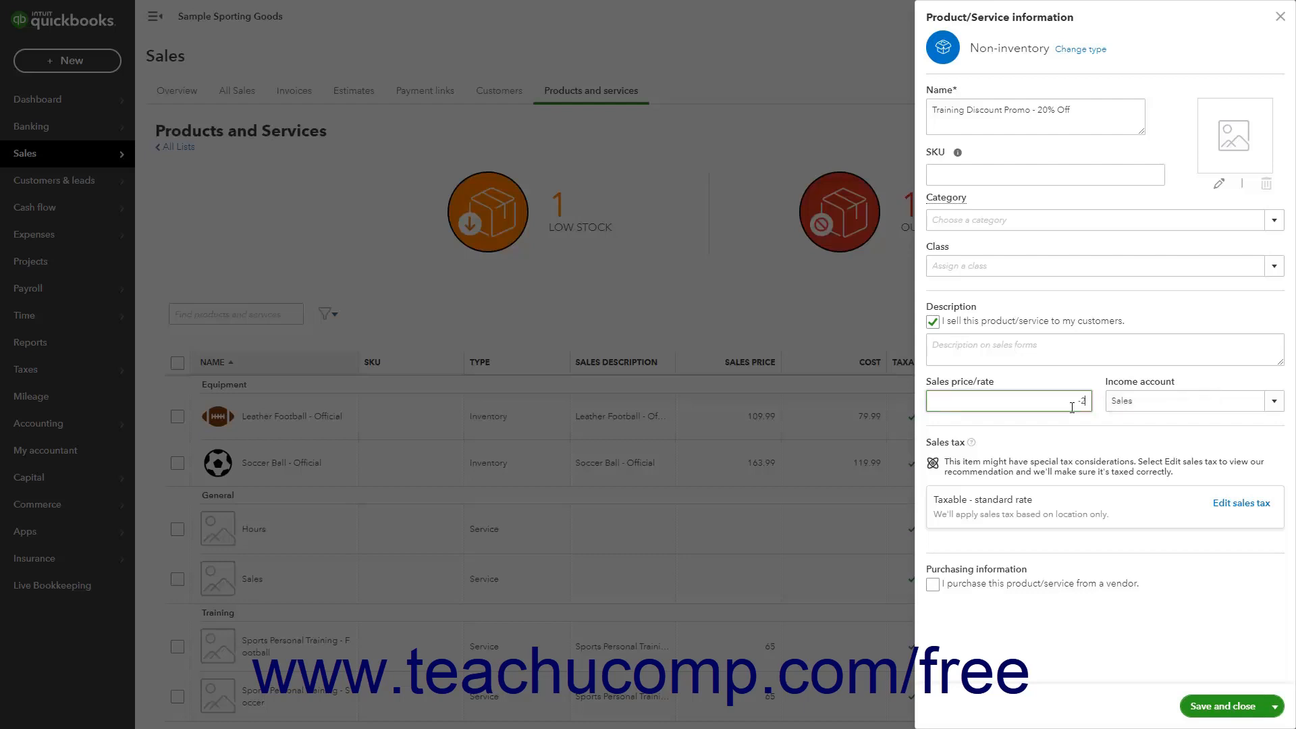
pyautogui.write('0%')
# Step: Confirm the -20% rate and set the income account to Discounts given
pyautogui.press('Tab')
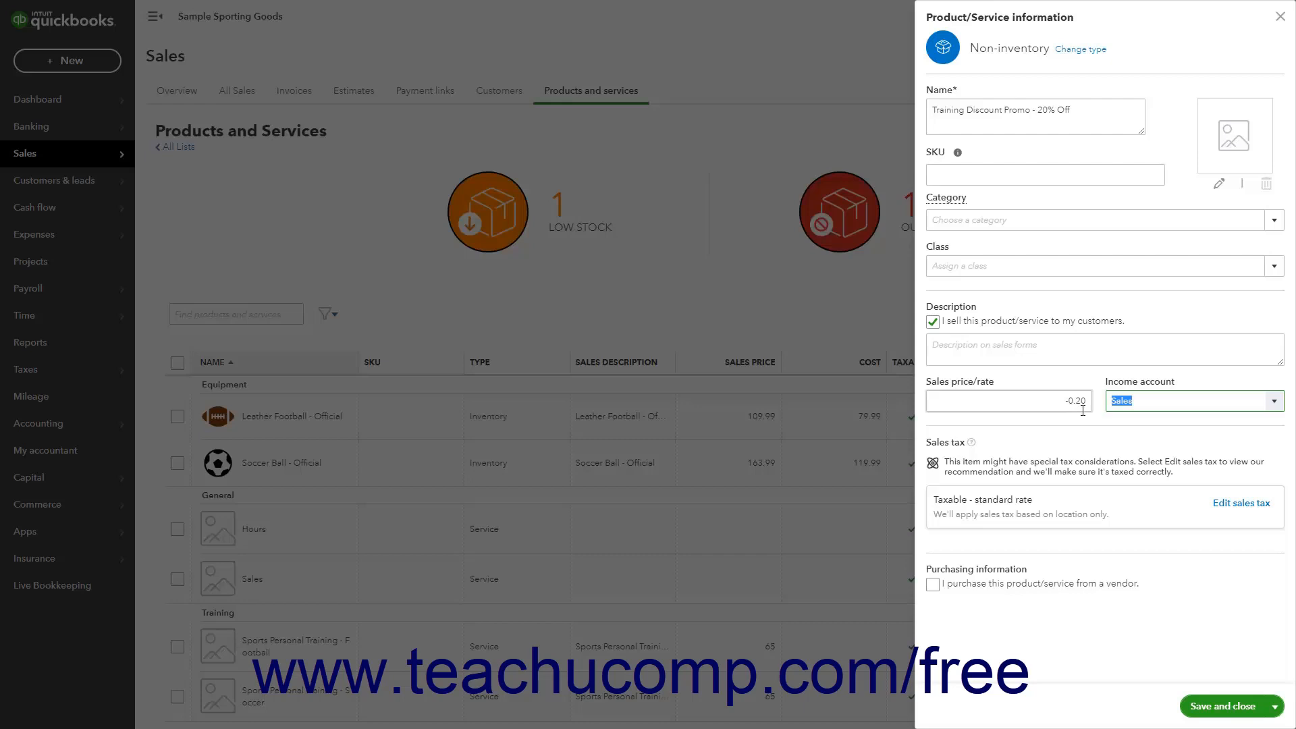
pyautogui.click(1275, 401)
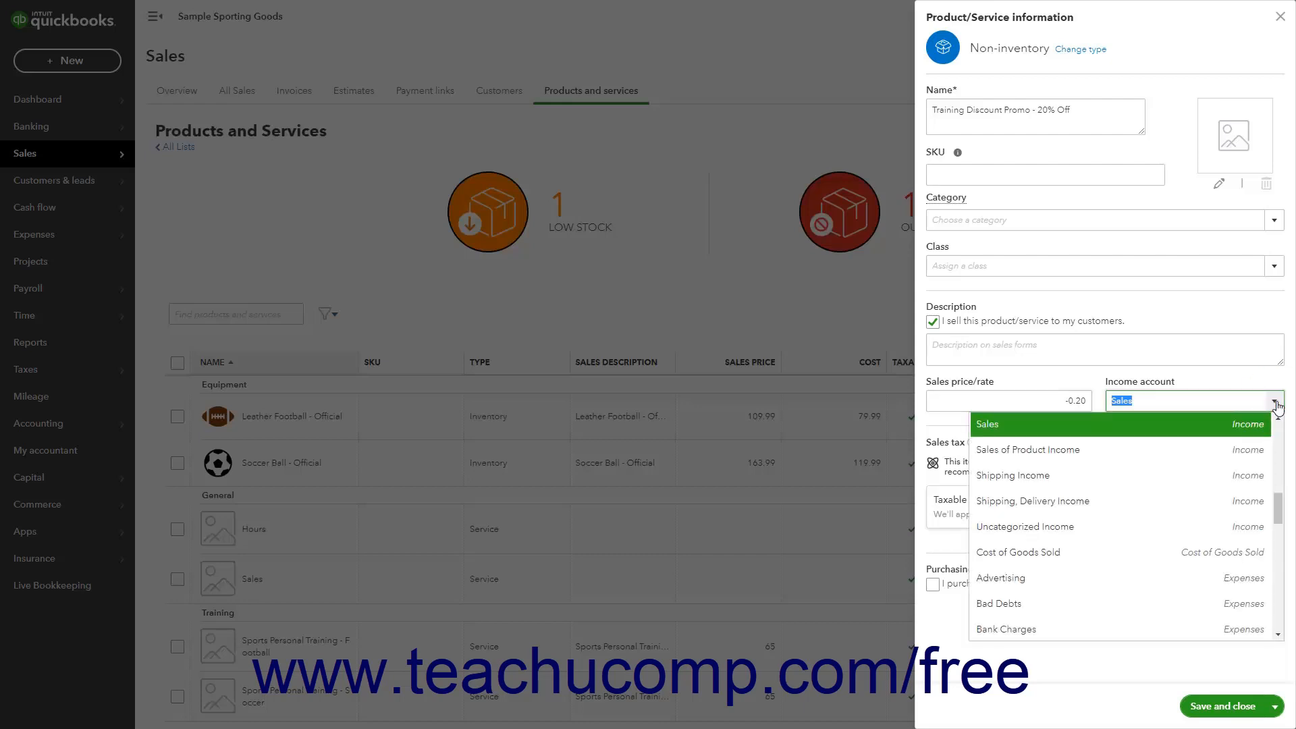
pyautogui.scroll(-3, 1245, 460)
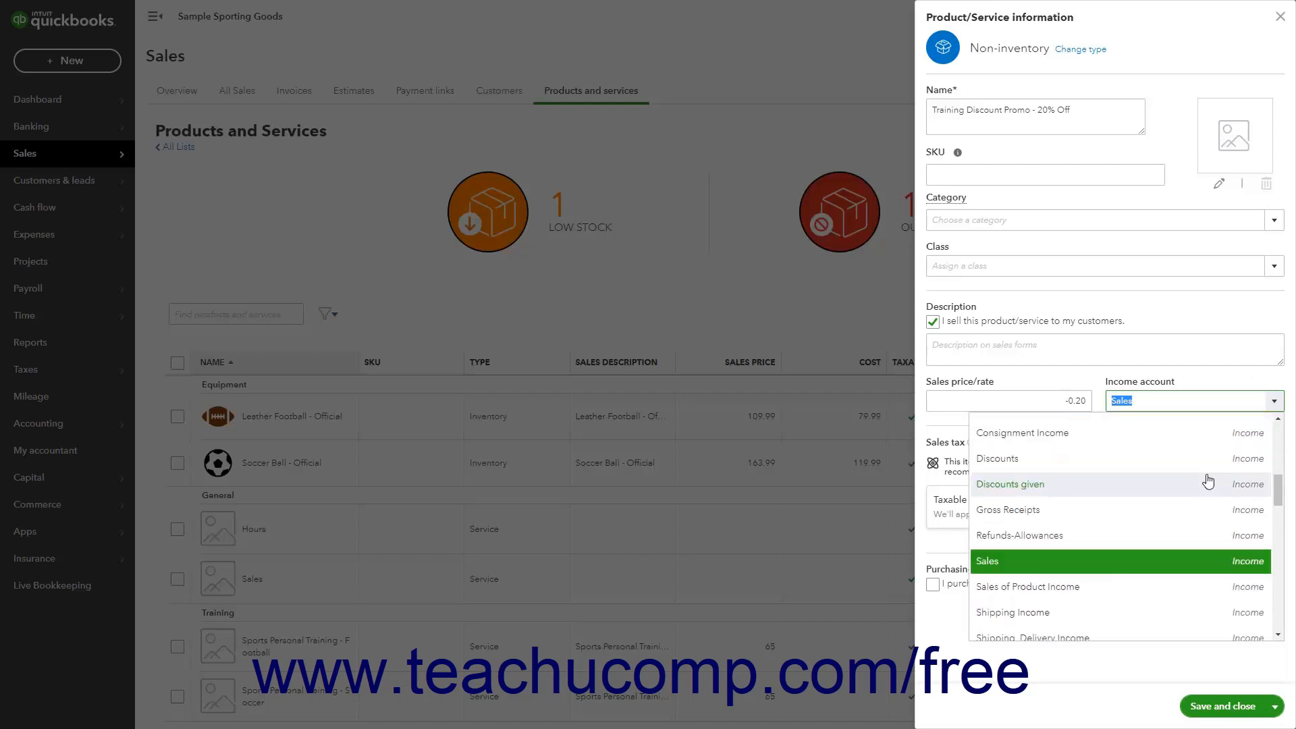
pyautogui.click(1183, 489)
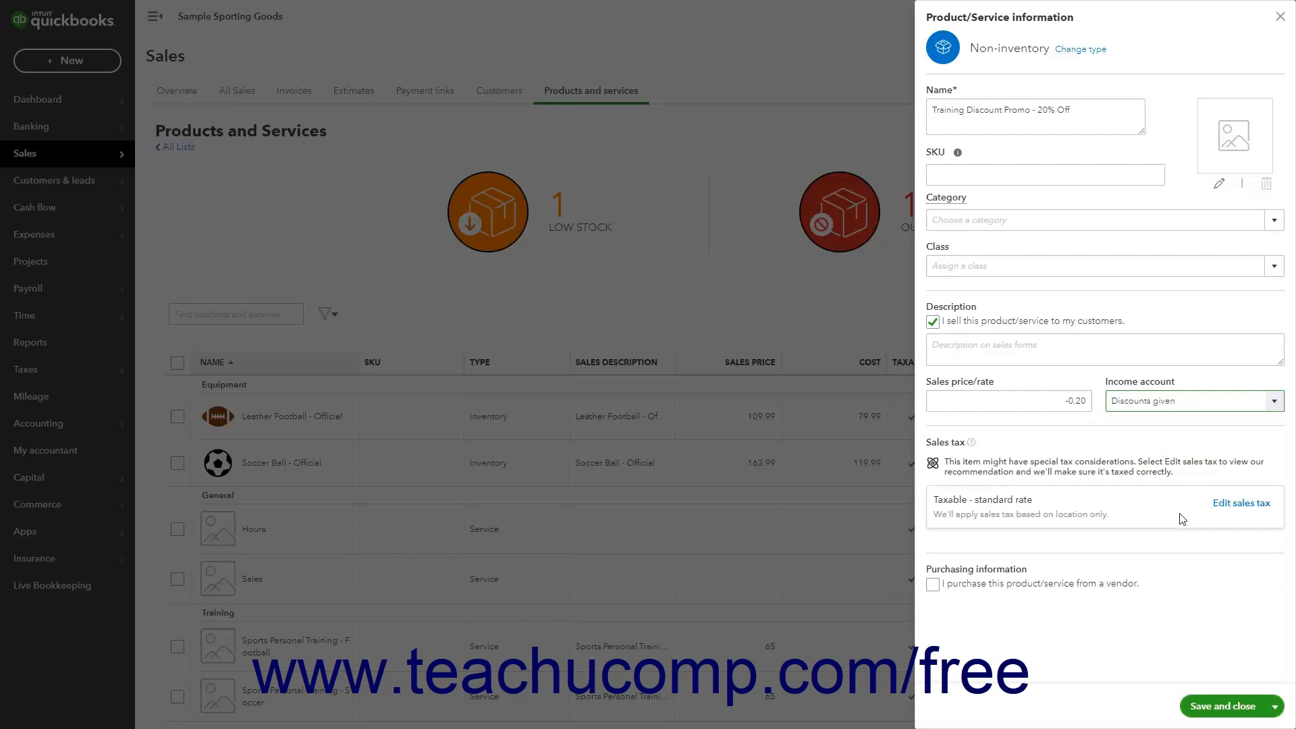
# Step: In the sales tax options, try Nontaxable then keep Taxable based on location only
pyautogui.click(1231, 506)
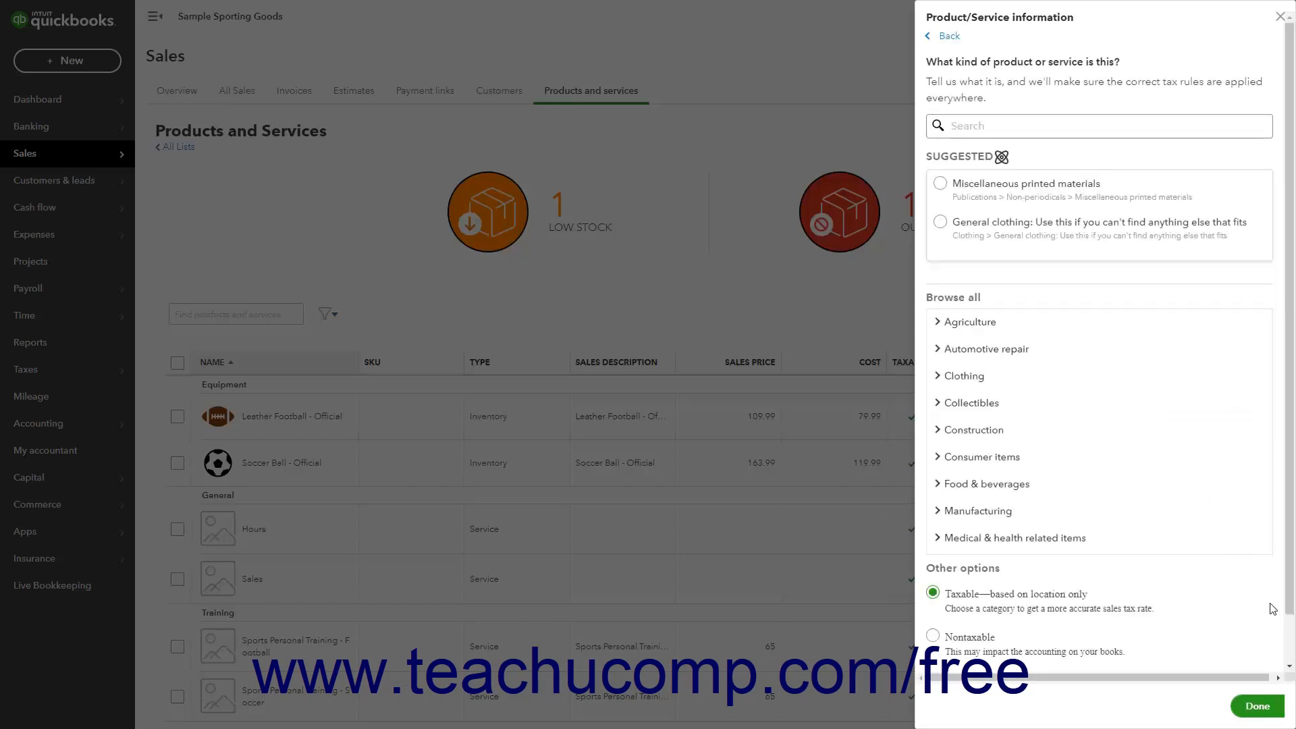
pyautogui.click(967, 640)
pyautogui.click(958, 599)
# Step: Finish the tax settings and copy the item name into the description
pyautogui.click(1257, 706)
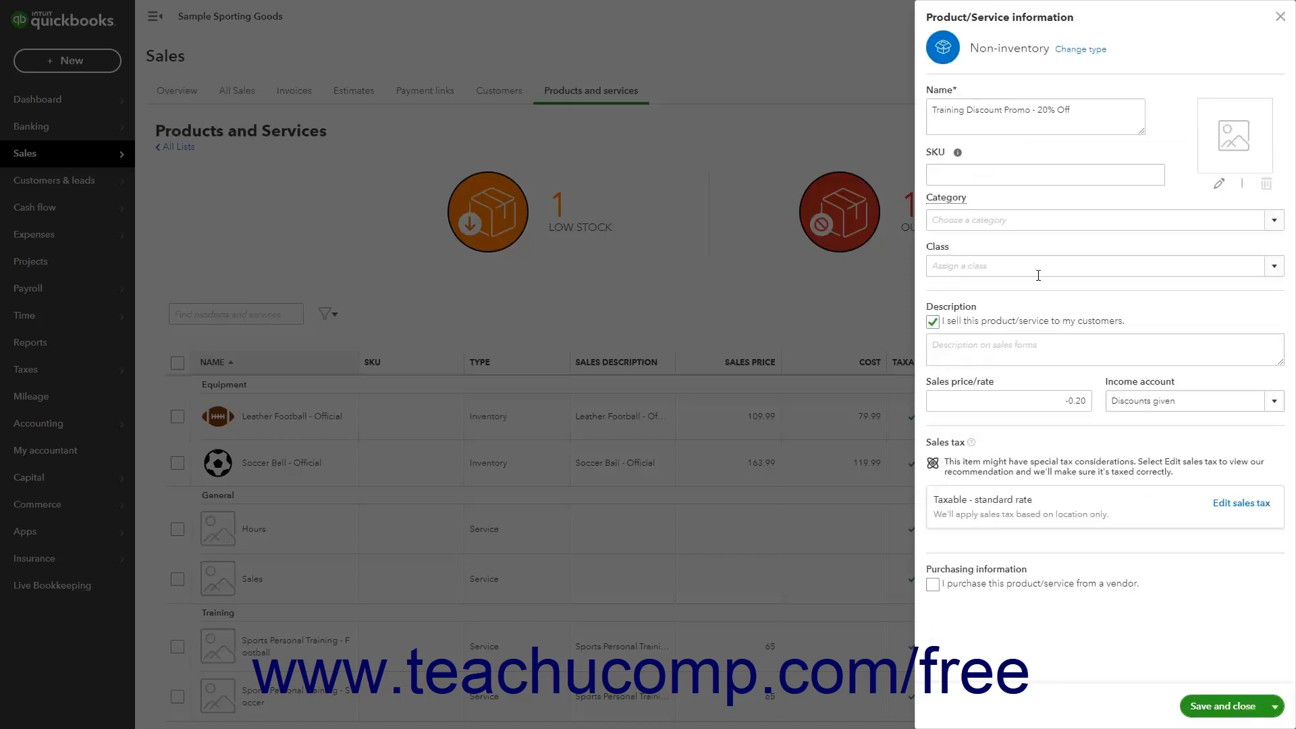
pyautogui.moveTo(1074, 110); pyautogui.dragTo(933, 109)
pyautogui.rightClick(946, 111)
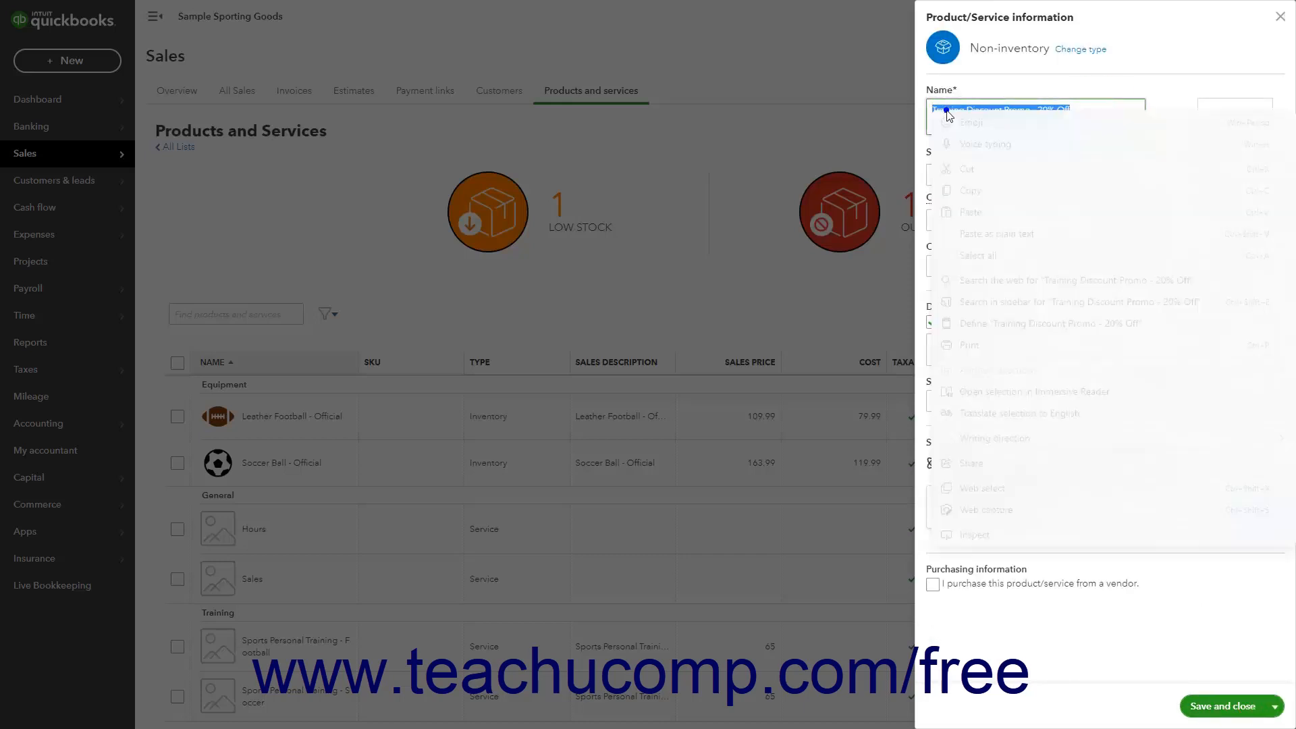
pyautogui.click(970, 192)
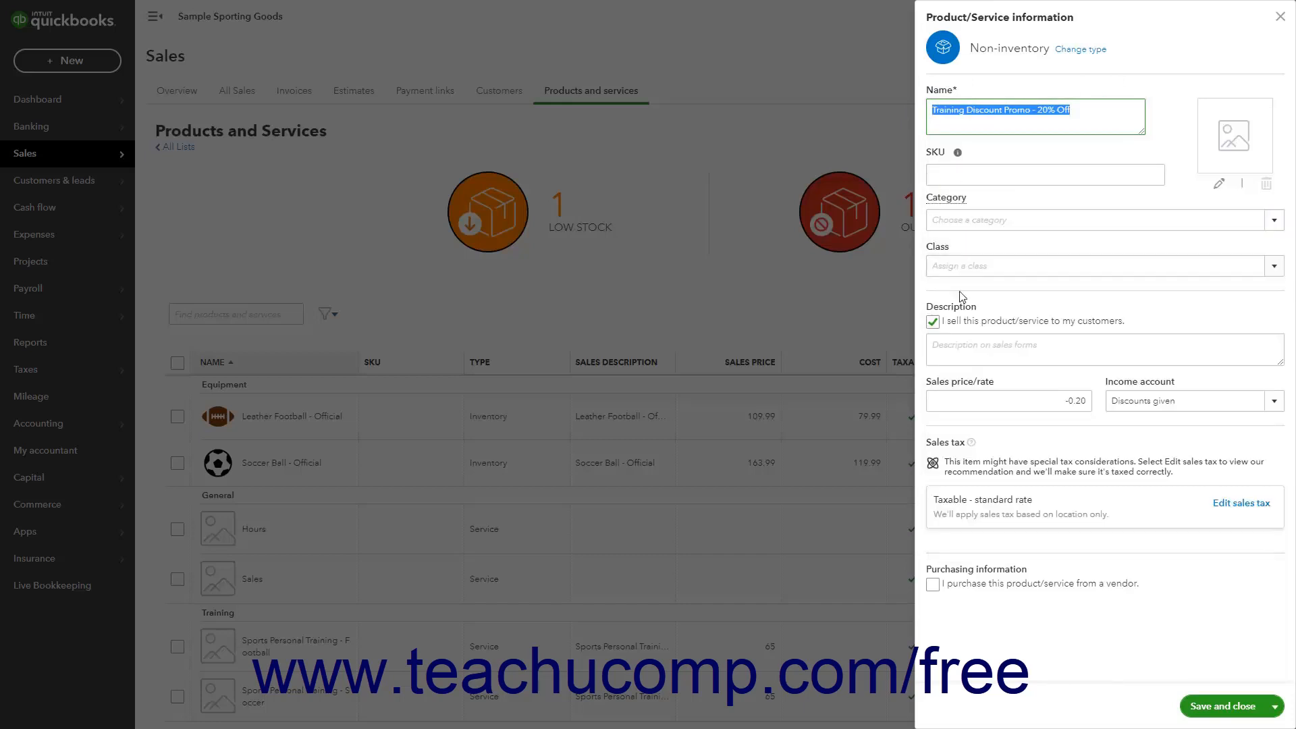
pyautogui.rightClick(961, 344)
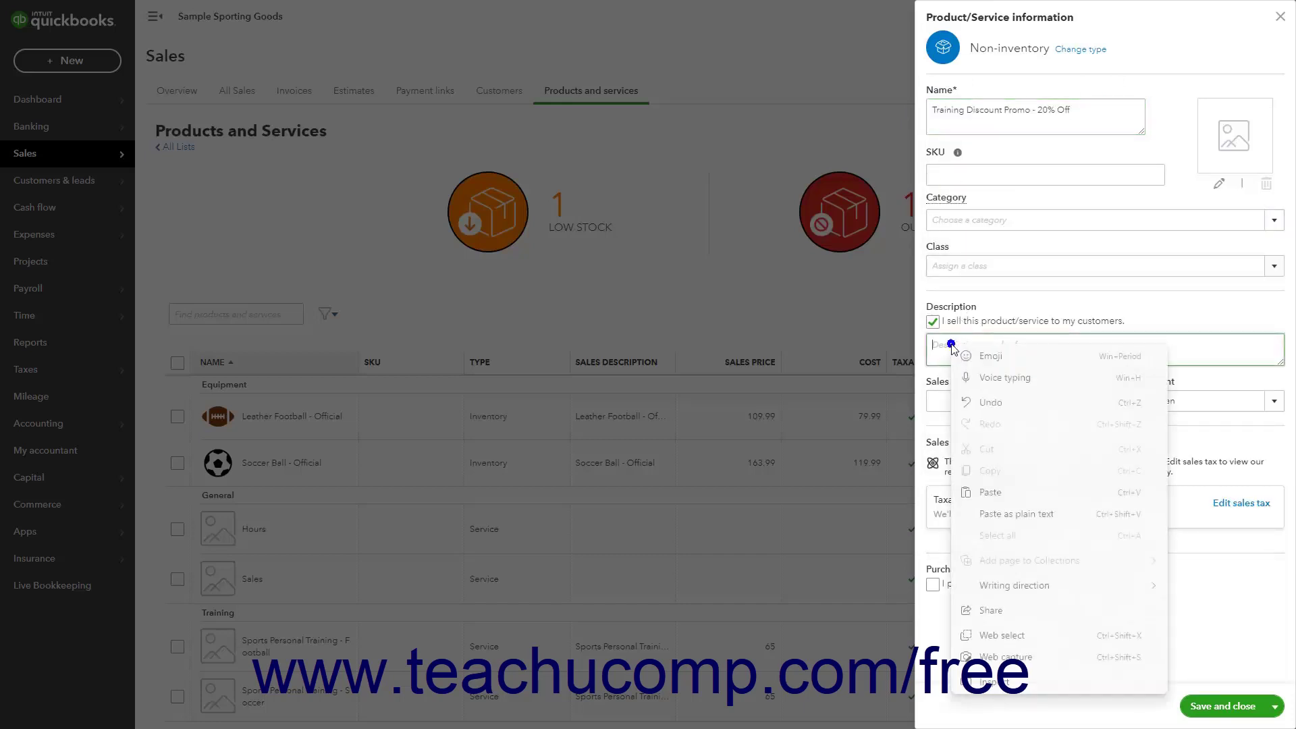
pyautogui.click(988, 492)
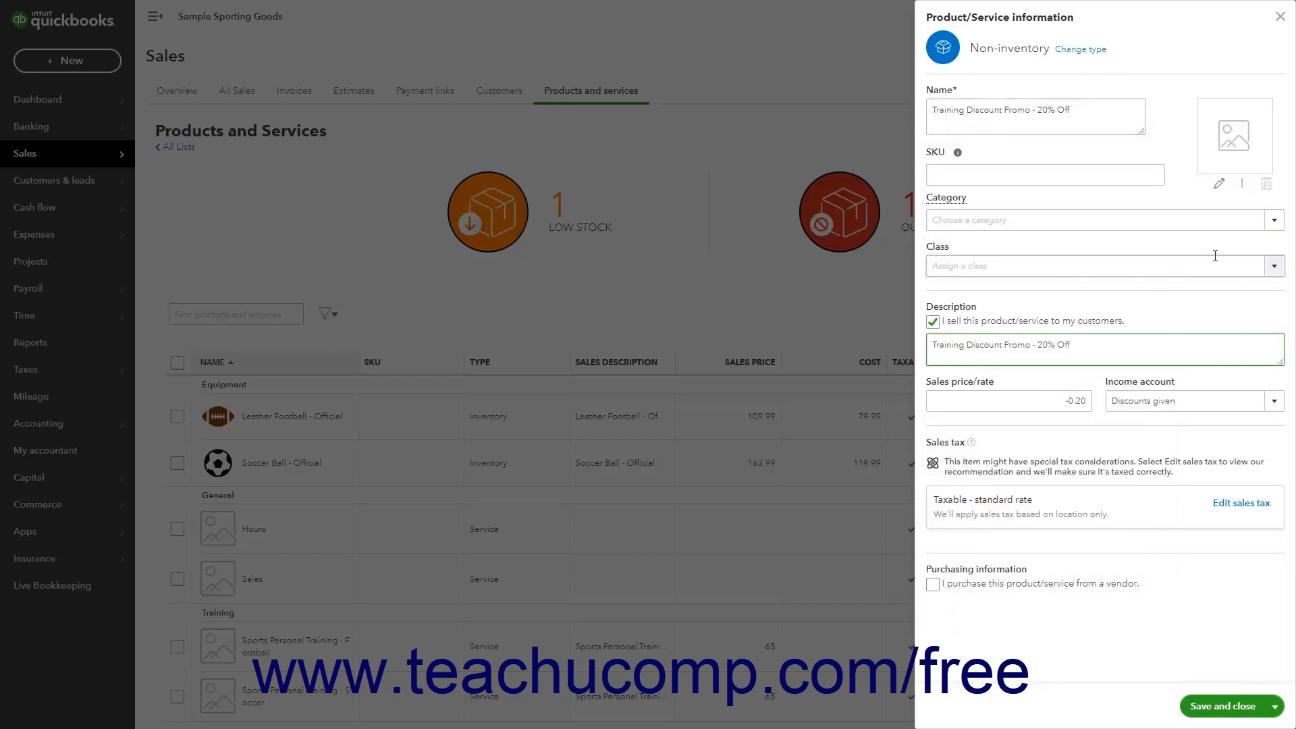
# Step: Create a new Discounts category for the item, then save and close it
pyautogui.click(1275, 223)
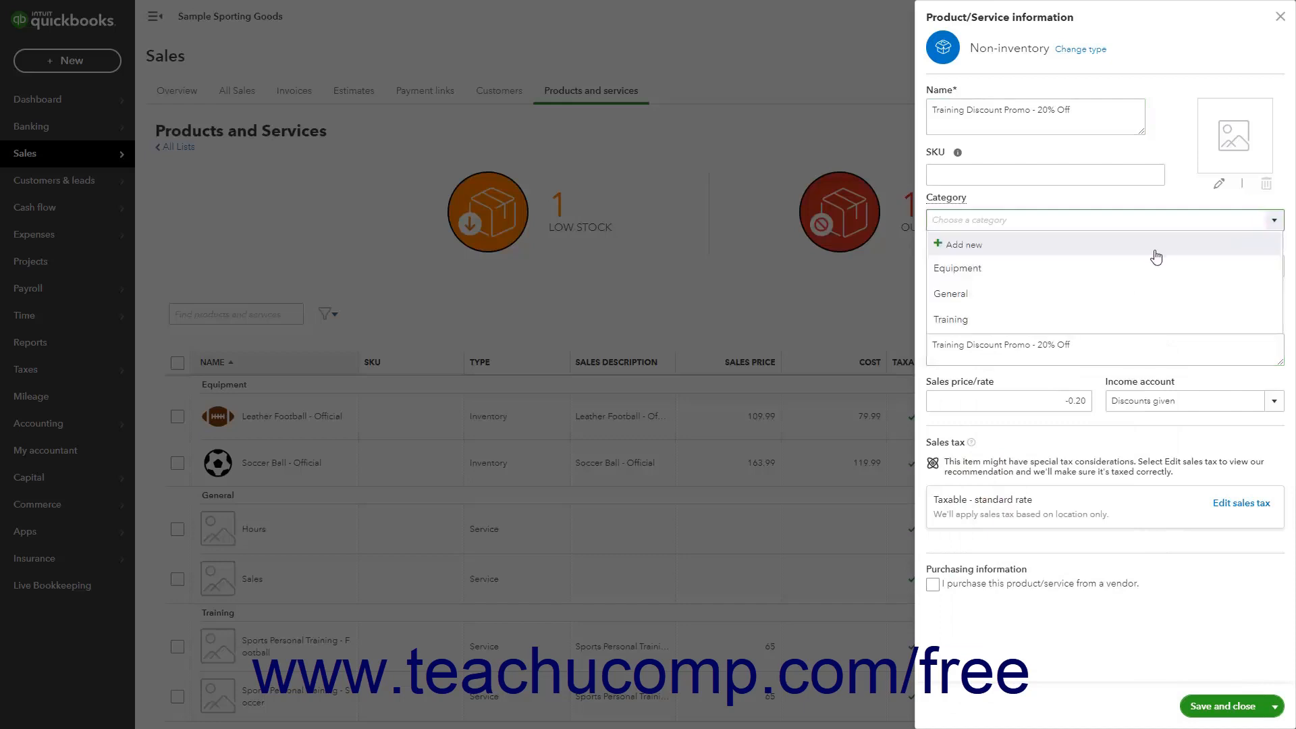
pyautogui.click(972, 257)
pyautogui.write('Discounts')
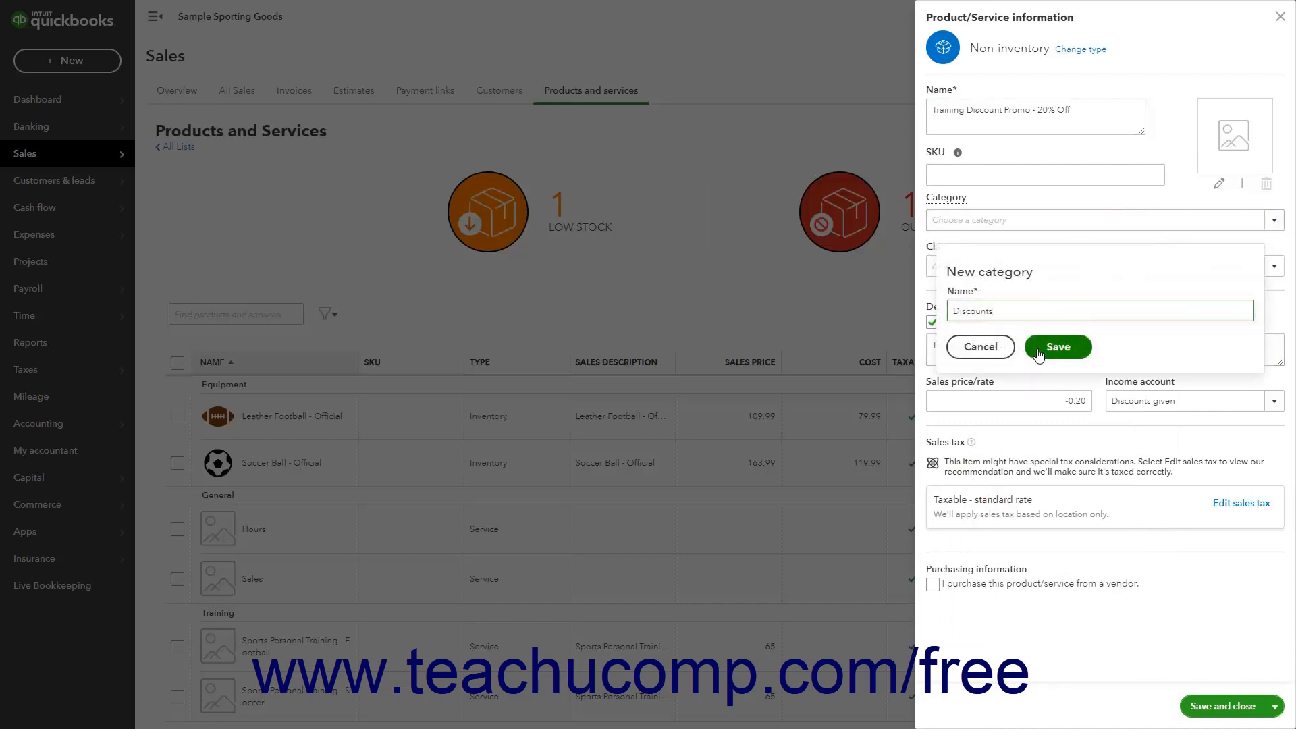
pyautogui.click(1058, 347)
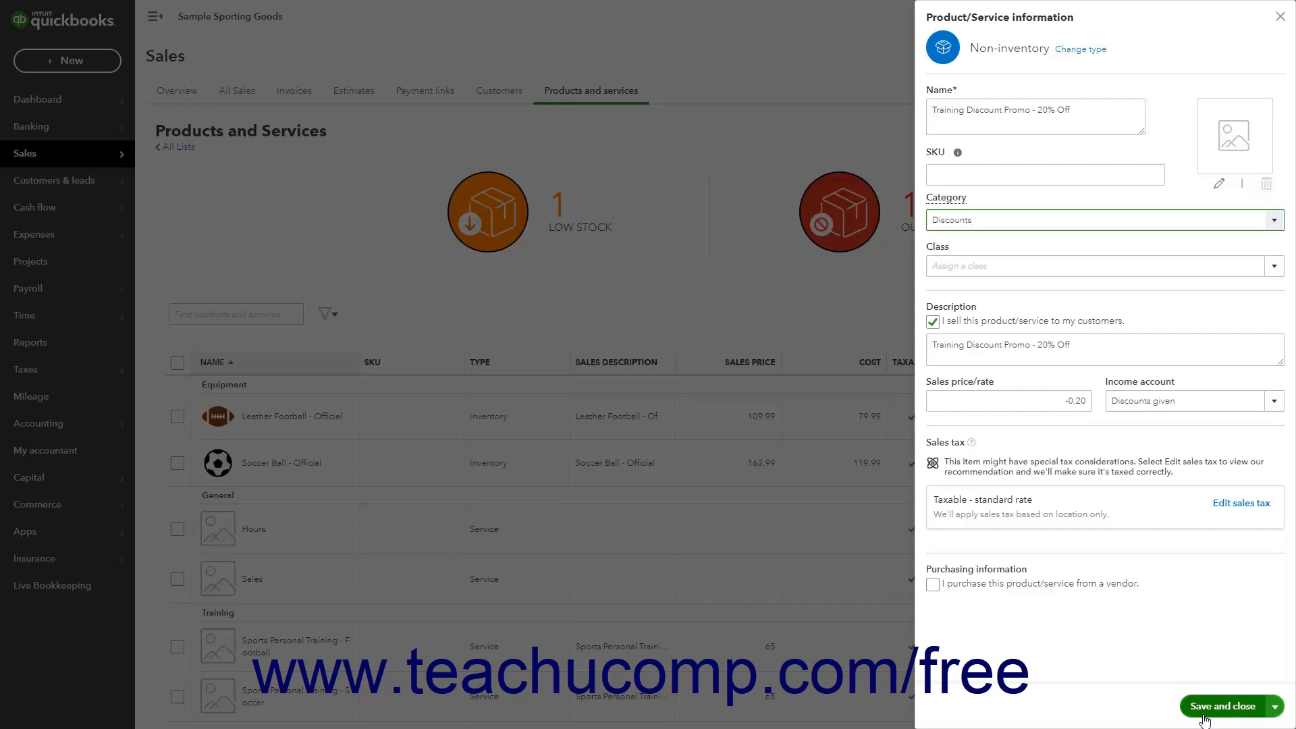
pyautogui.click(1223, 706)
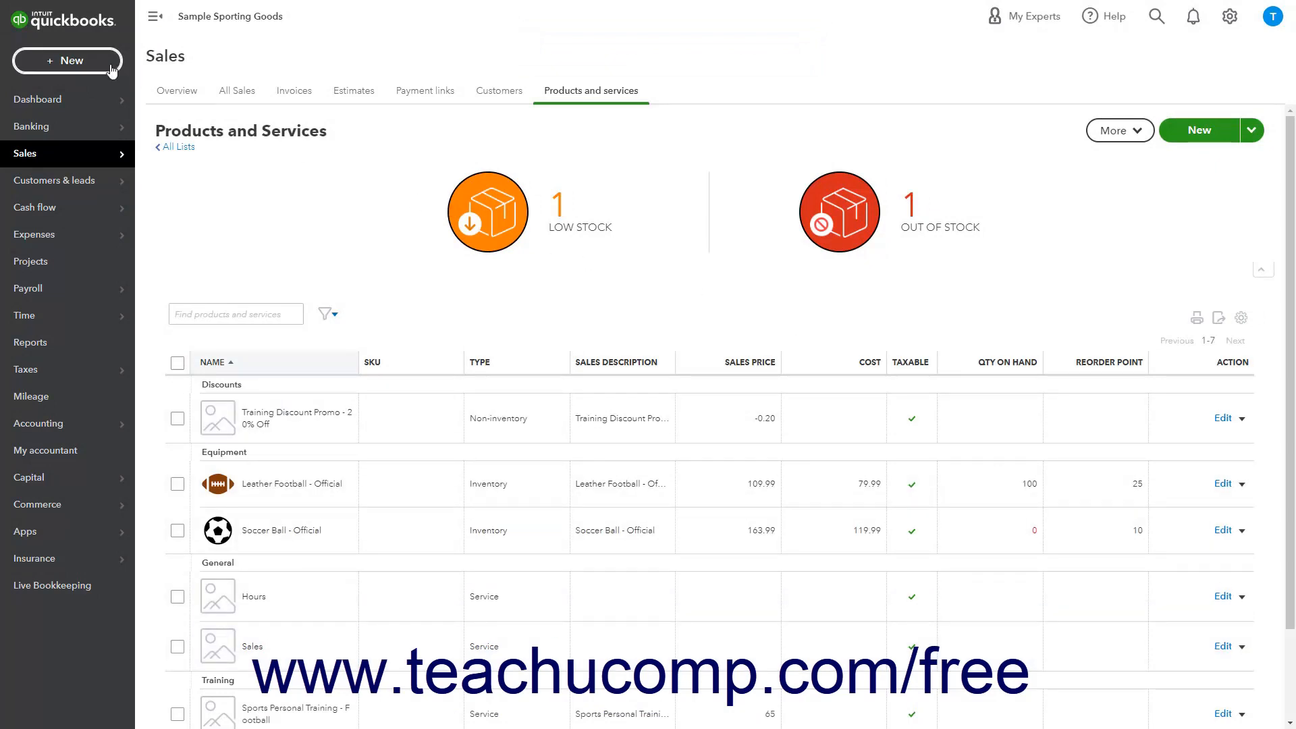
# Step: Start a new invoice from the + New menu
pyautogui.click(111, 69)
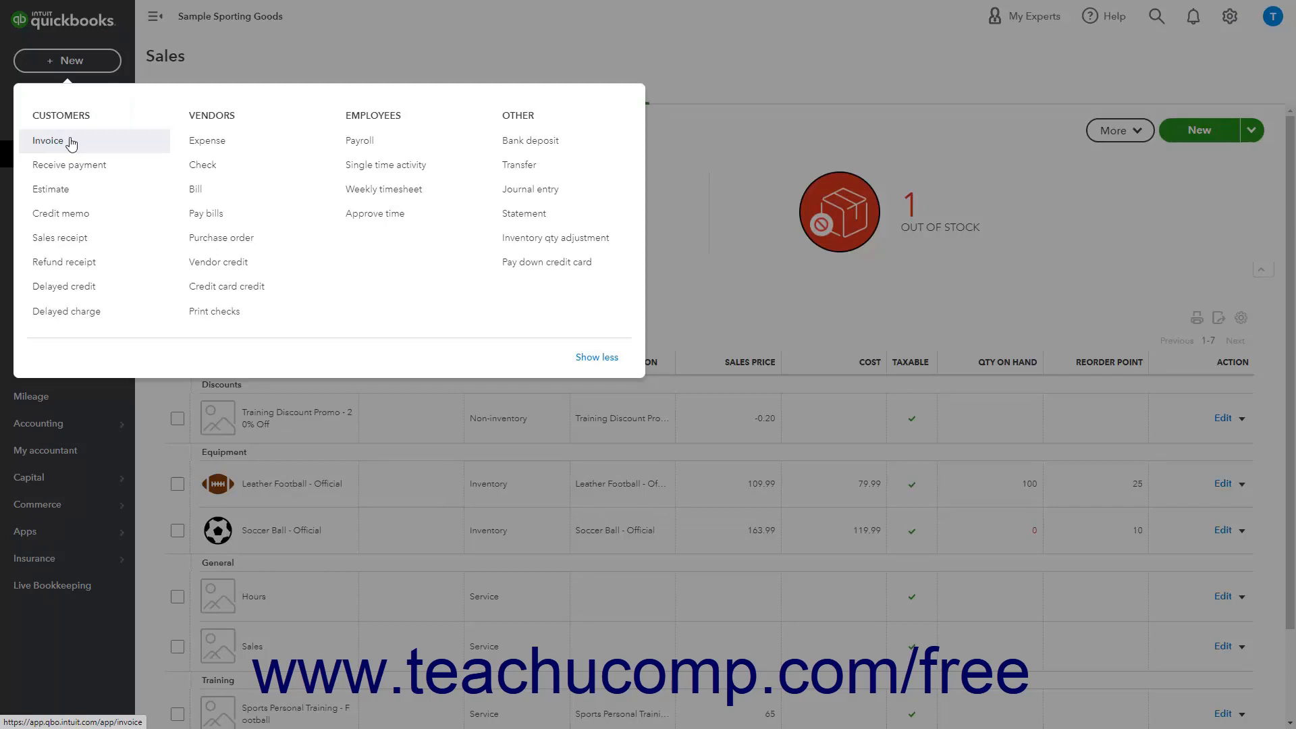
pyautogui.click(48, 141)
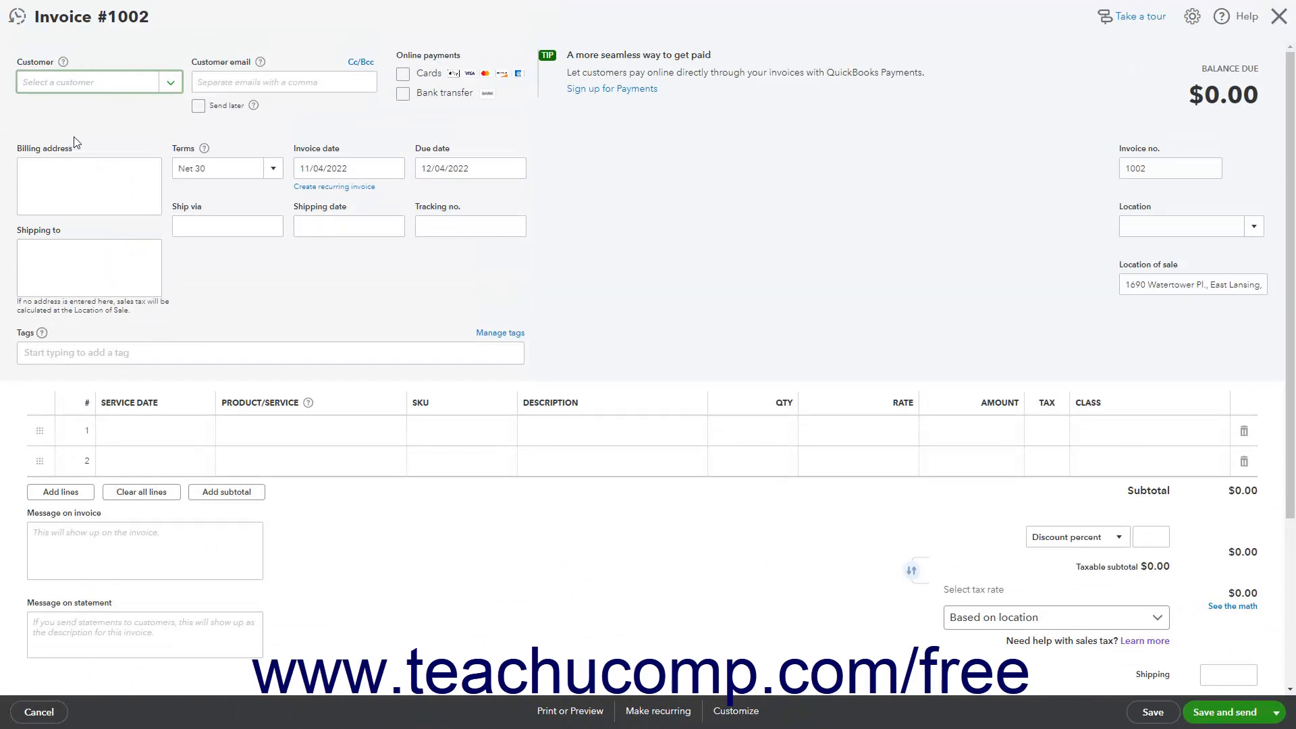
# Step: Bill the invoice to Lansing Youth Soccer League
pyautogui.click(171, 83)
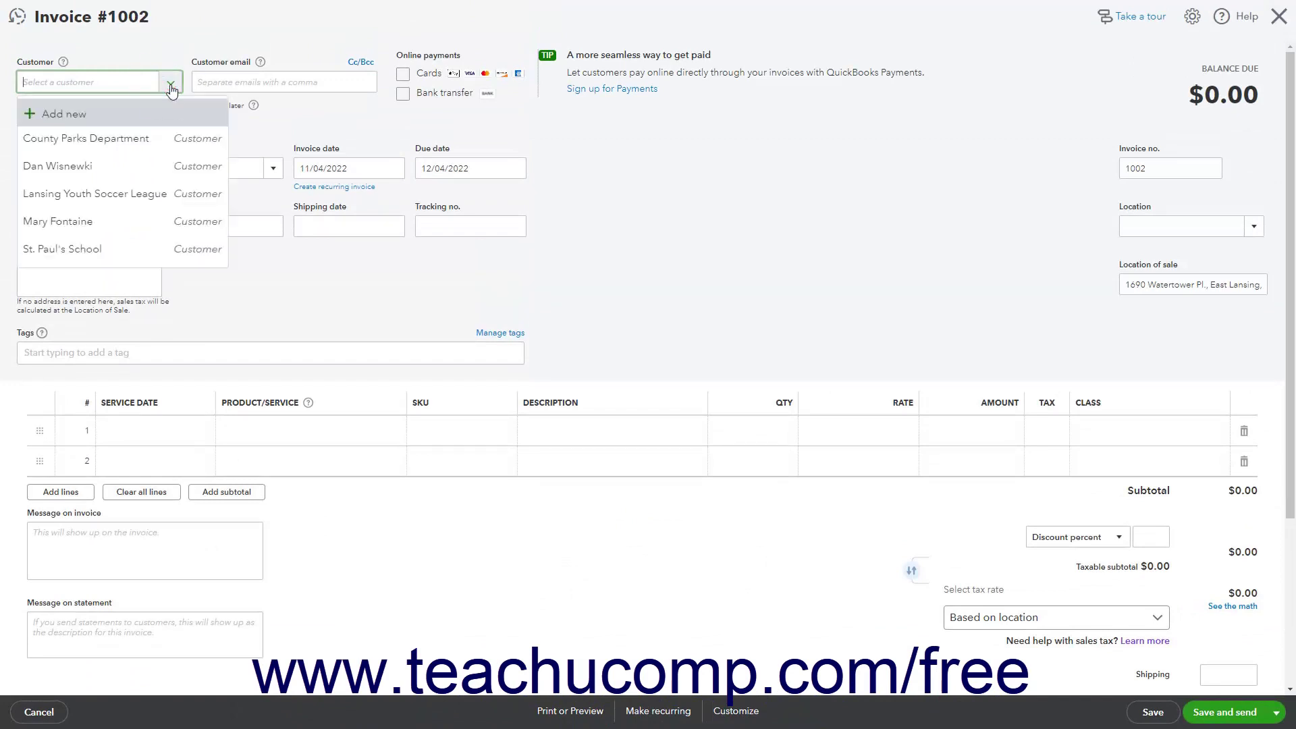
pyautogui.click(142, 195)
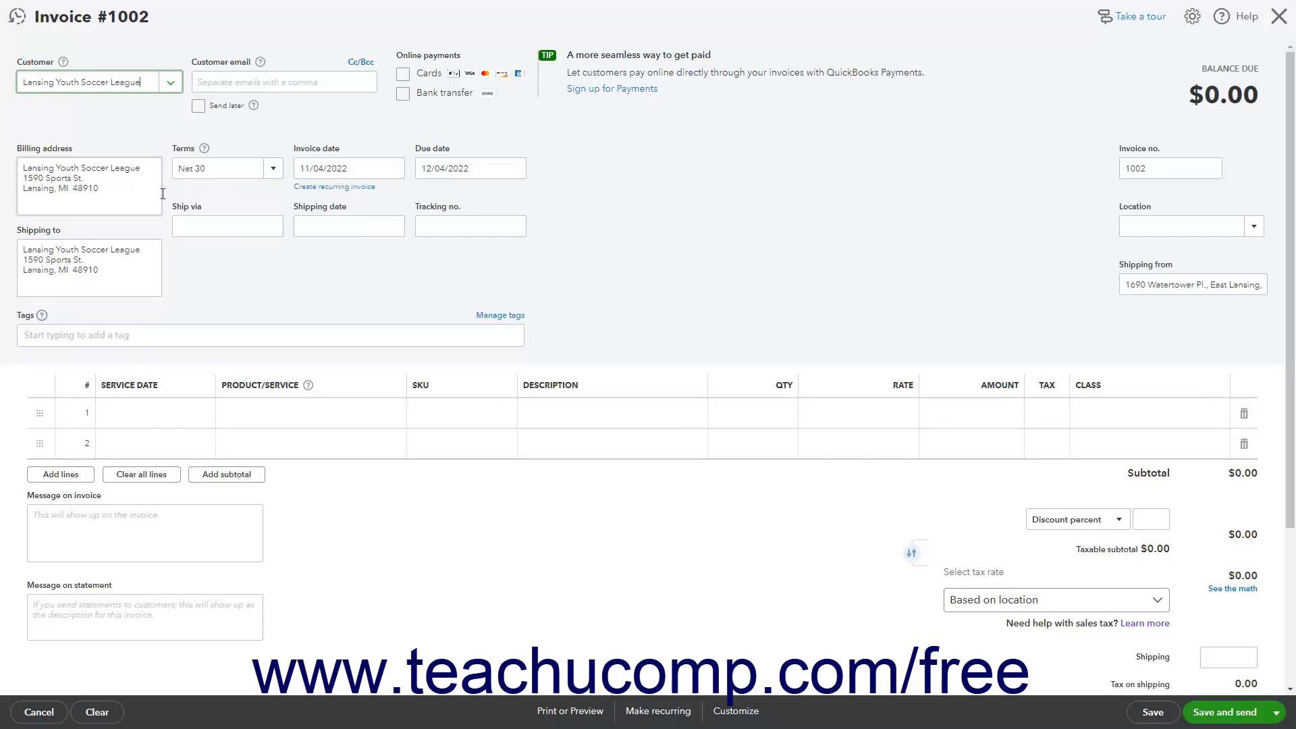
# Step: Put Sports Personal Training - Soccer on line 1 with quantity 20 at $65, totalling $1,300.00
pyautogui.click(281, 414)
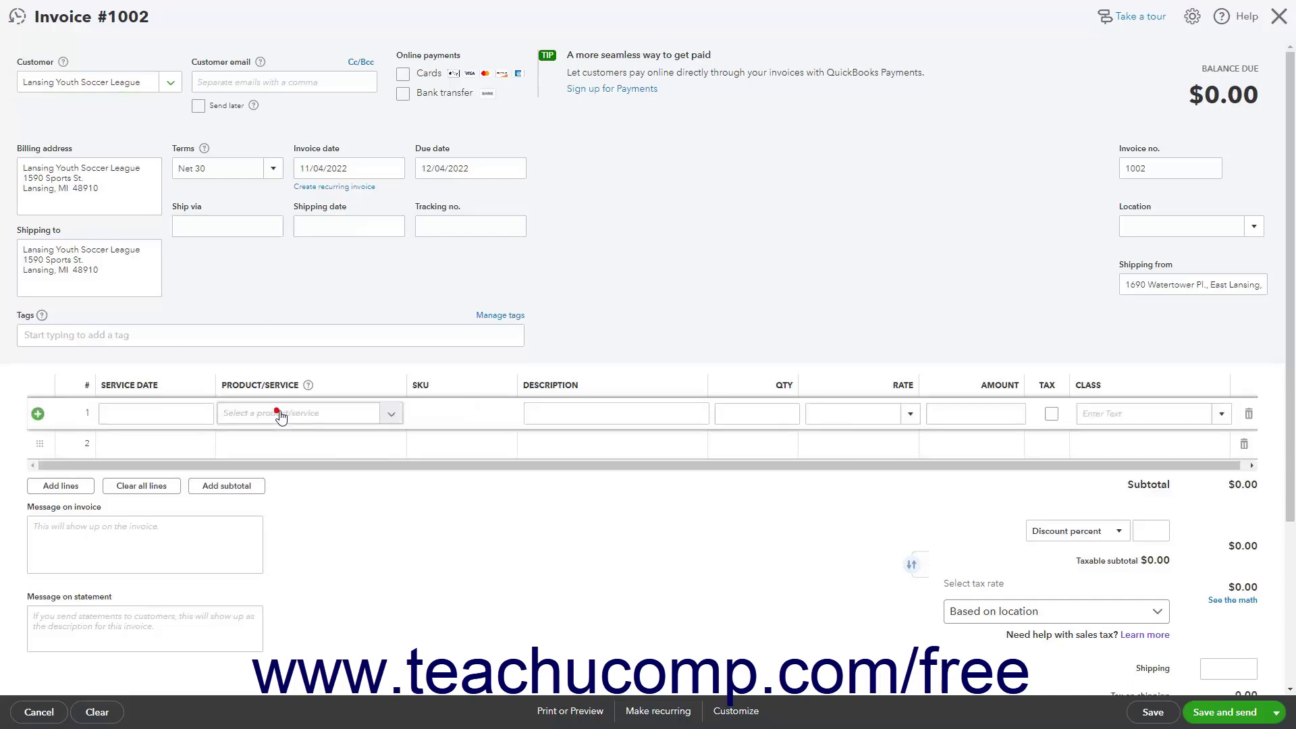
pyautogui.click(390, 413)
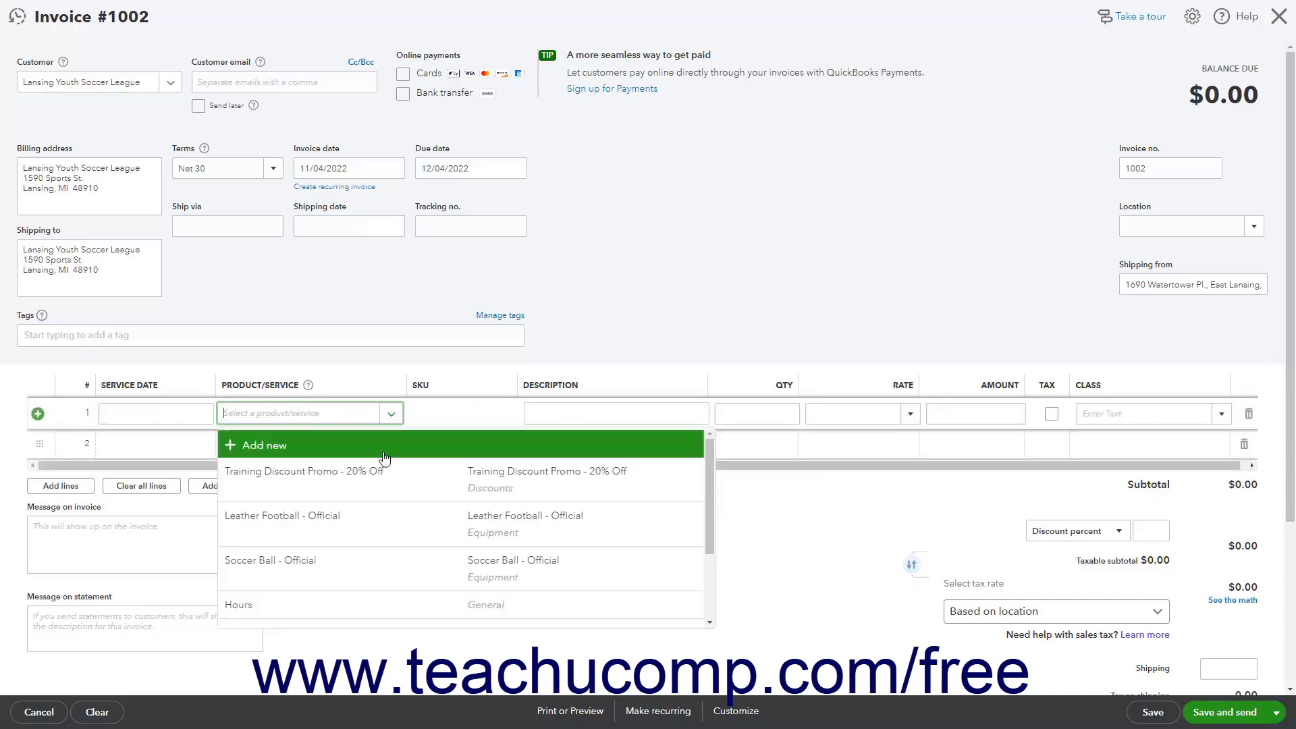
pyautogui.scroll(-2, 384, 476)
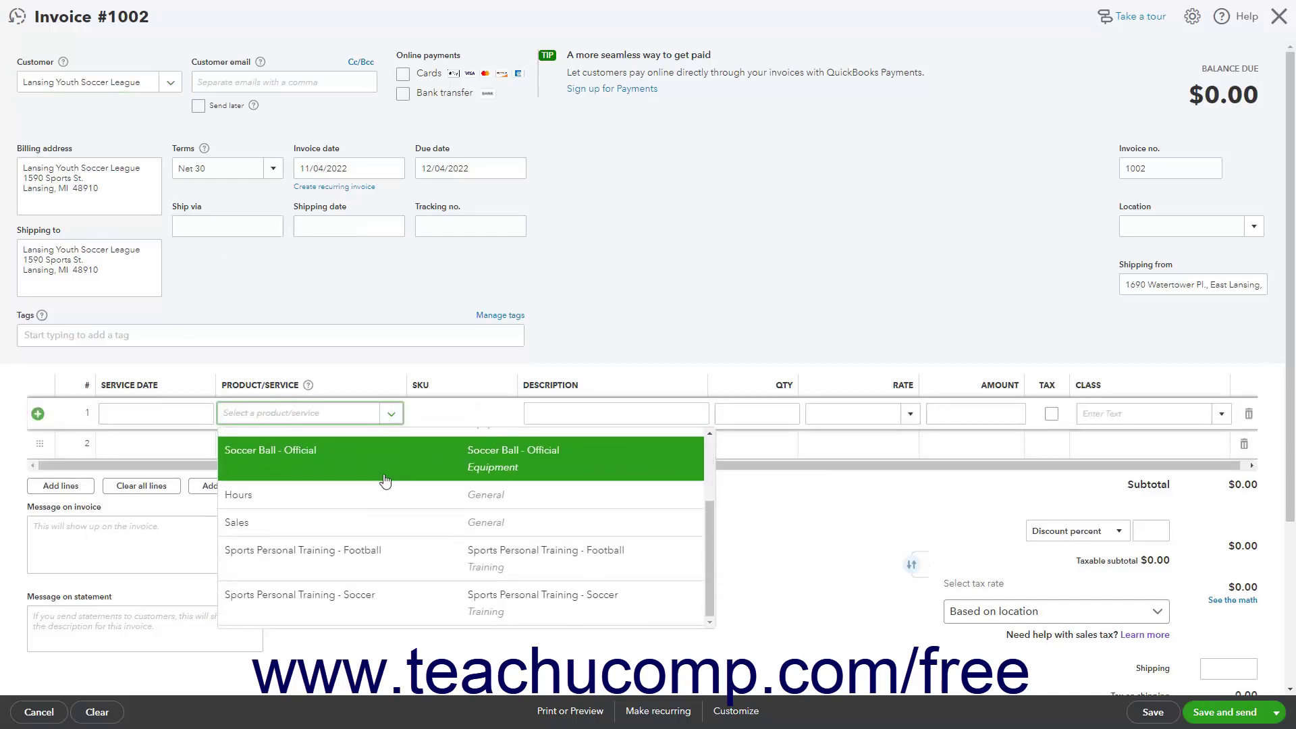
pyautogui.click(365, 598)
pyautogui.click(770, 413)
pyautogui.write('20')
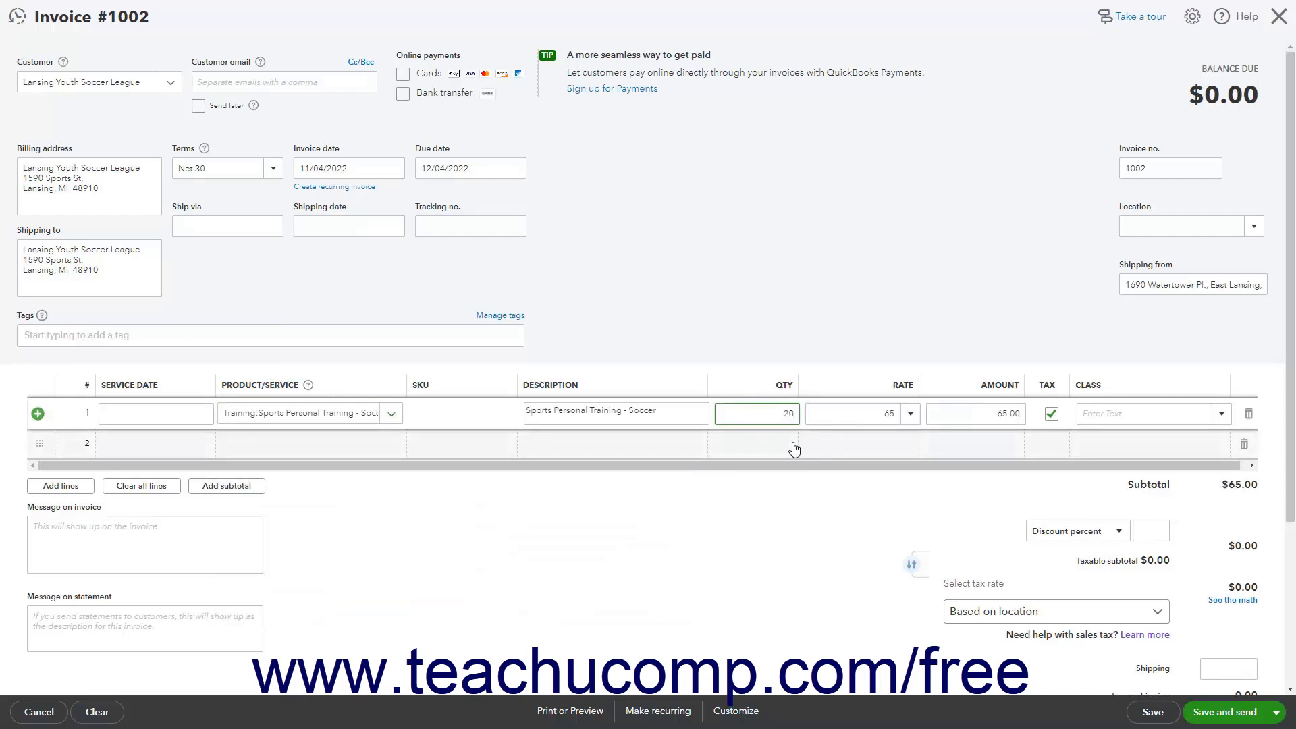
pyautogui.press('Tab')
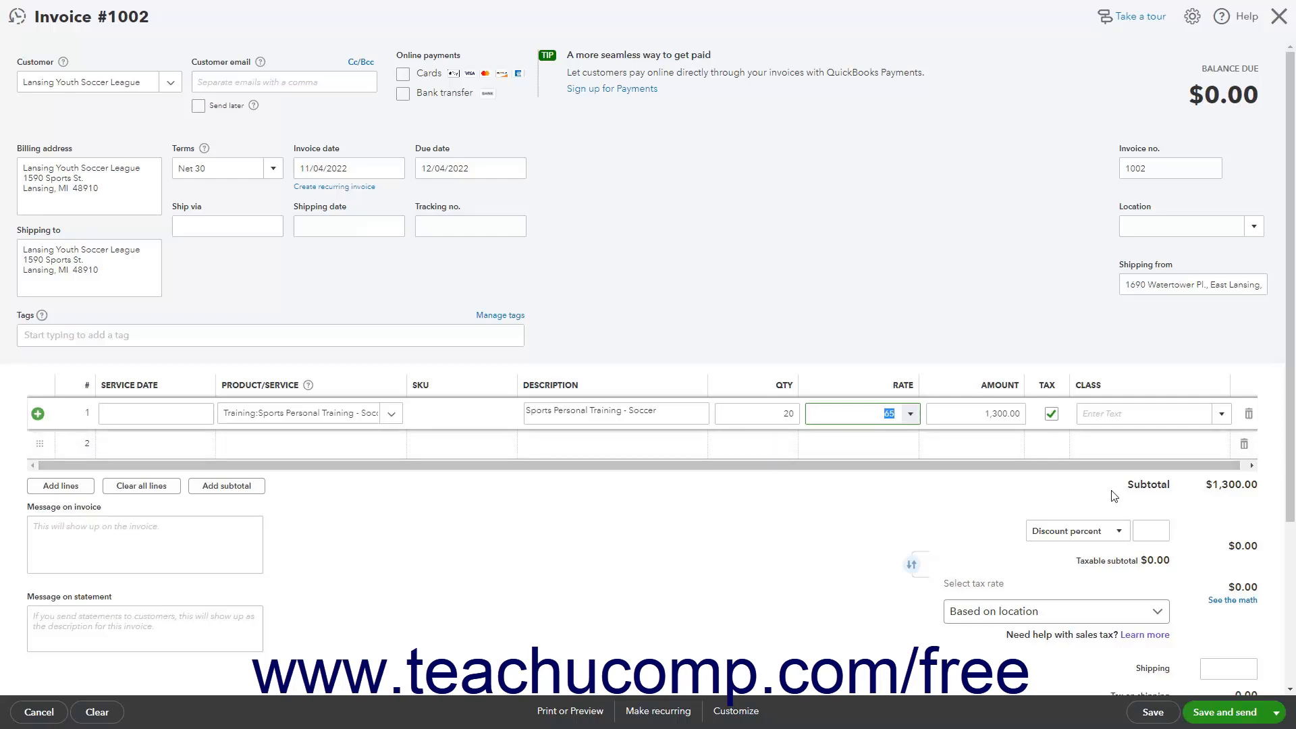
pyautogui.click(1223, 494)
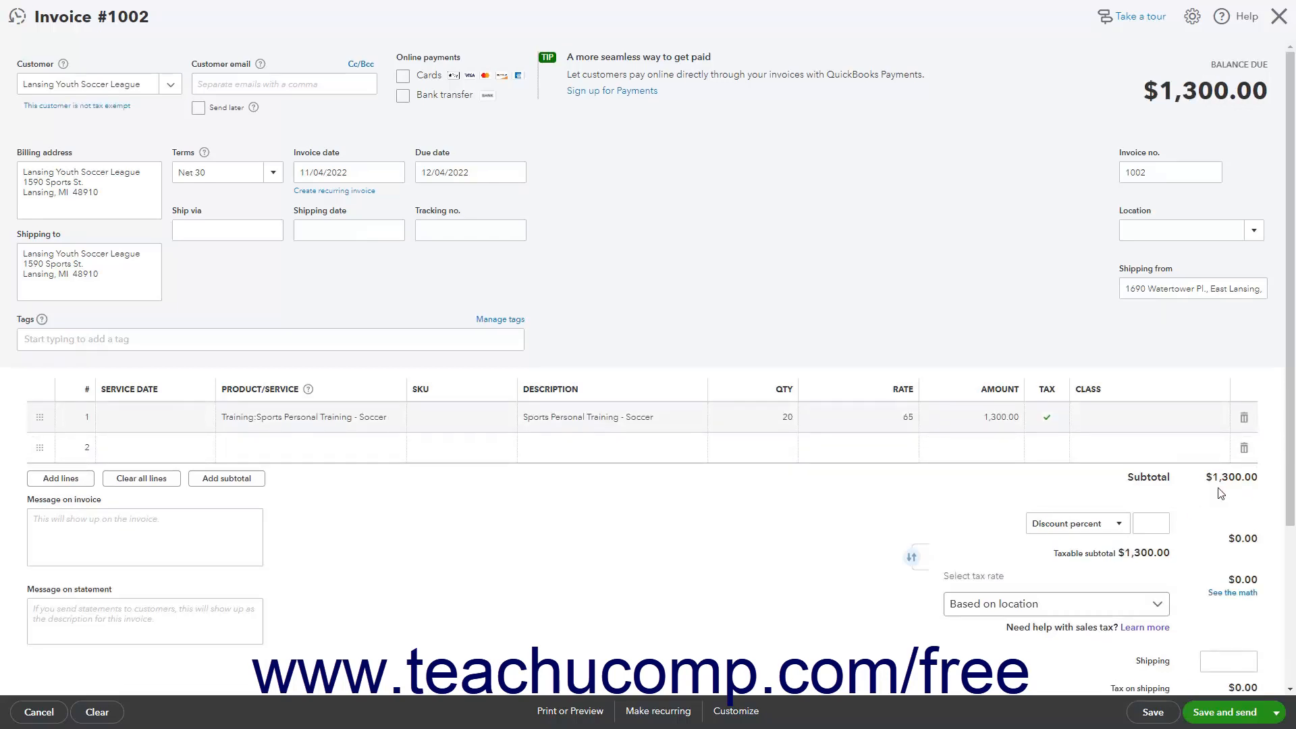
pyautogui.click(317, 418)
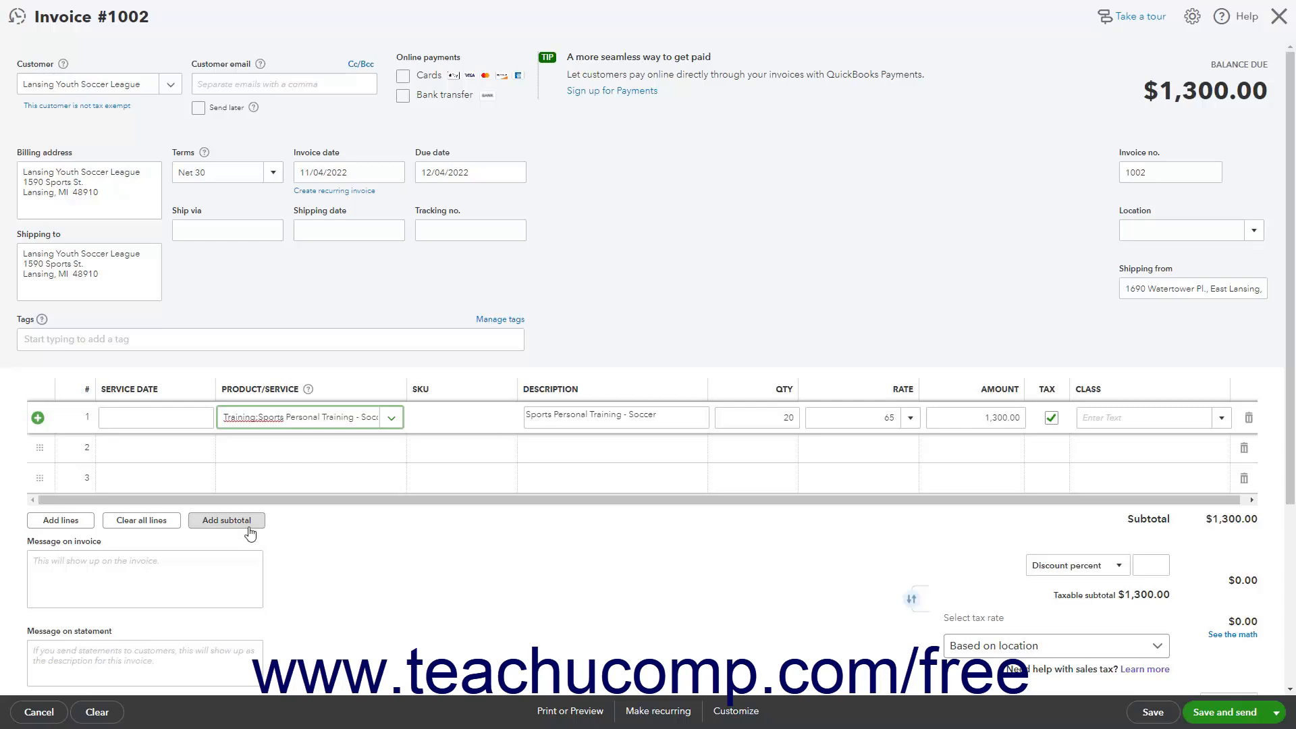
# Step: Insert a $1,300.00 subtotal line after the soccer training line
pyautogui.click(227, 520)
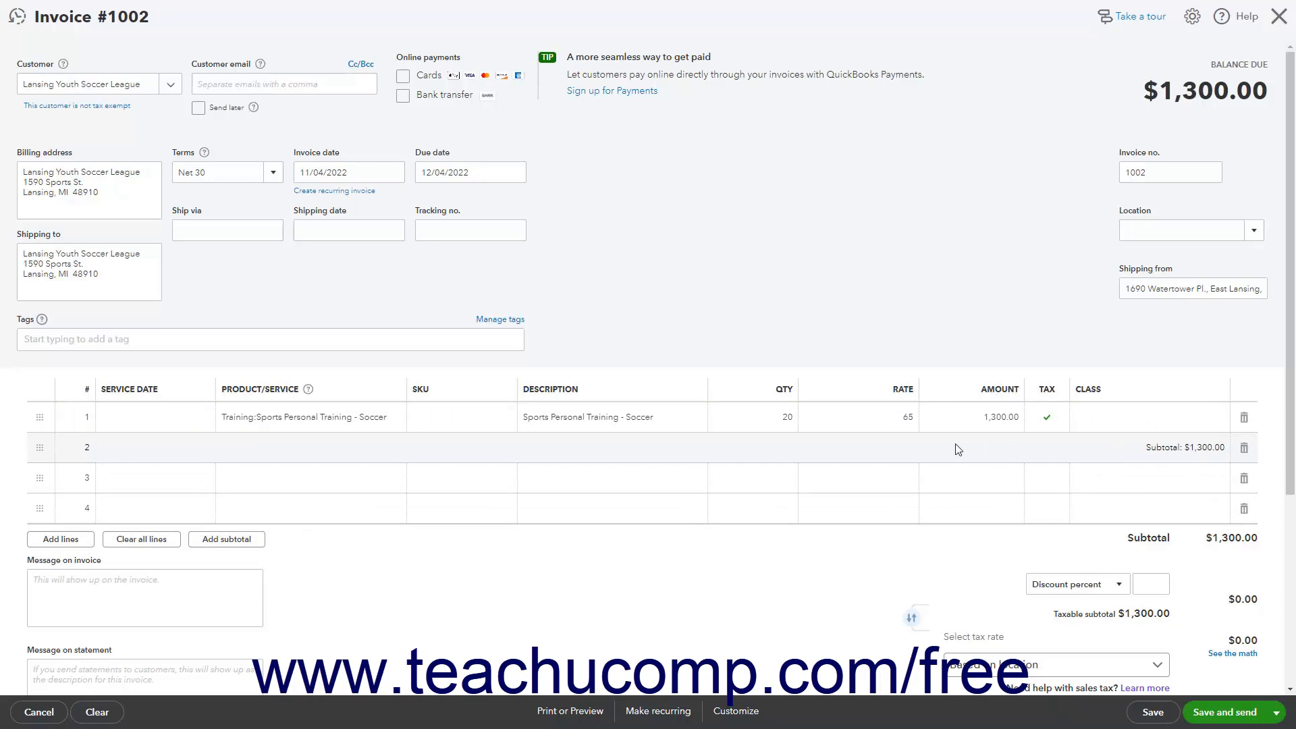
# Step: Fill line 3 with Training Discount Promo - 20% Off at quantity 1,300 for -$260.00
pyautogui.click(359, 486)
pyautogui.click(388, 480)
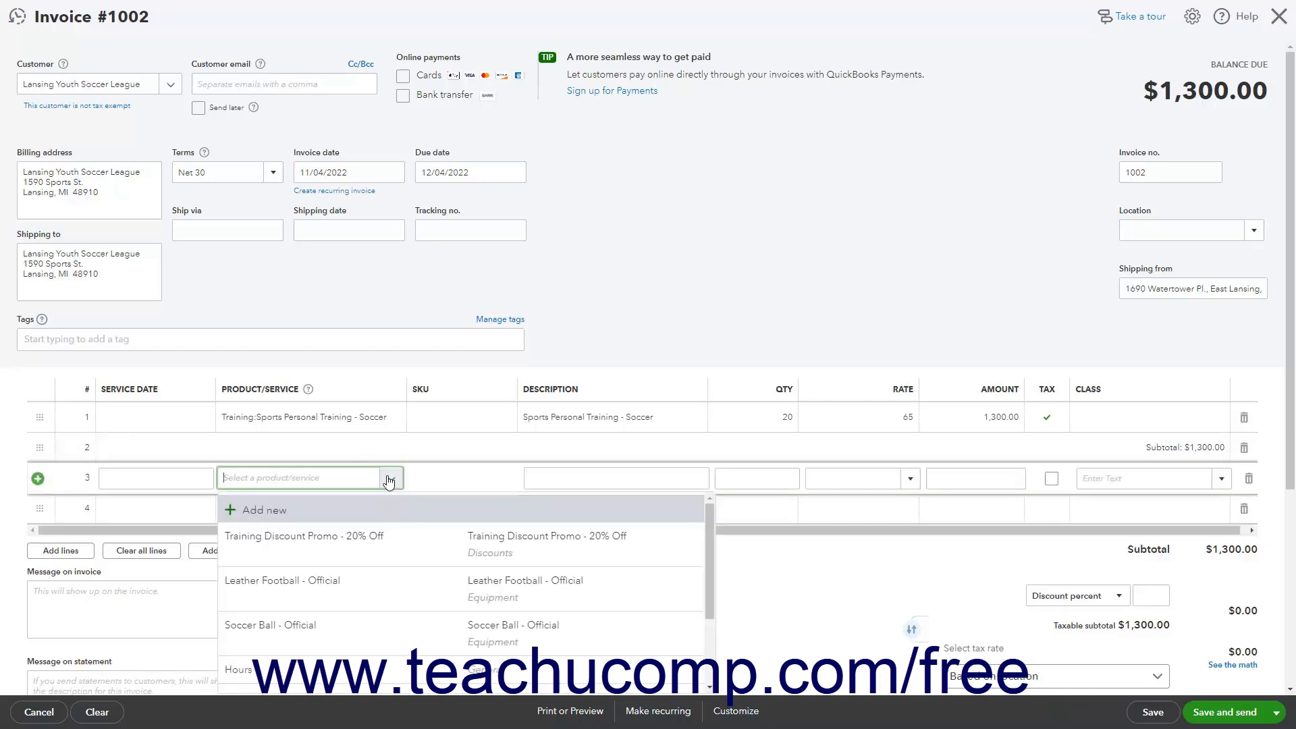
pyautogui.click(349, 535)
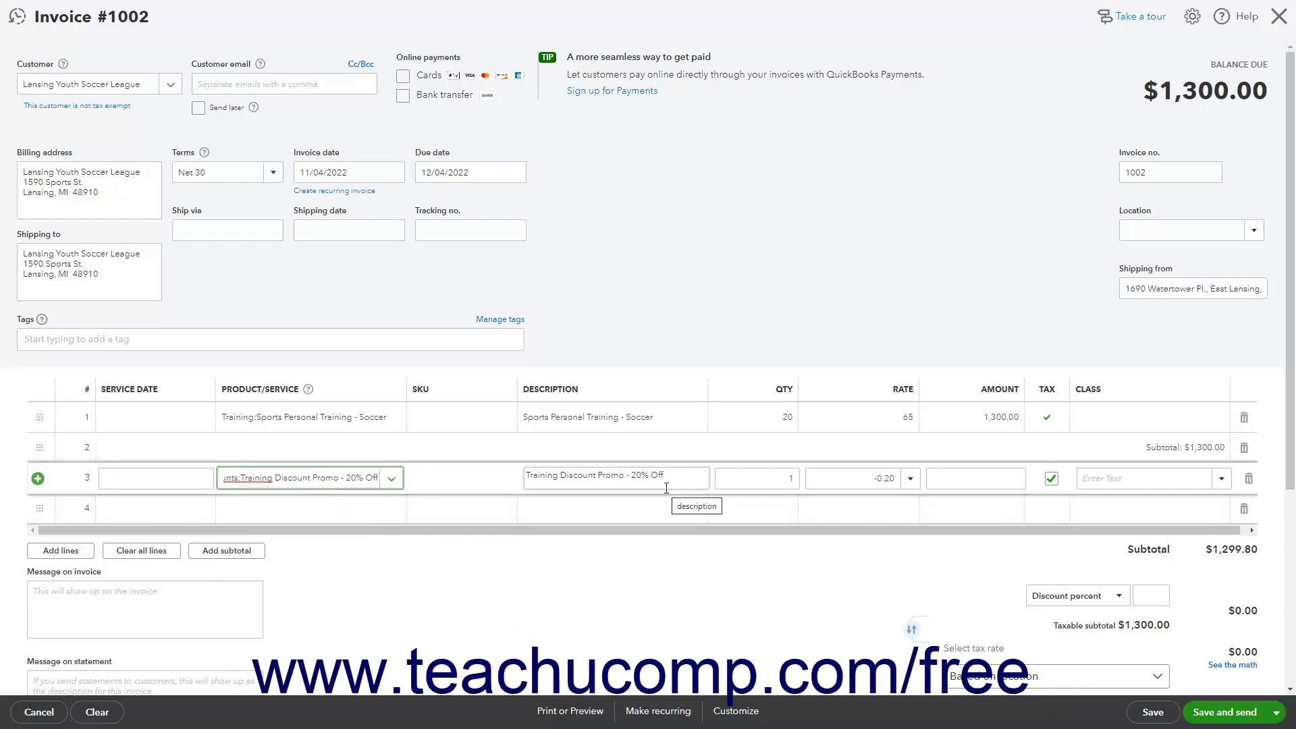
pyautogui.click(770, 477)
pyautogui.write('1300')
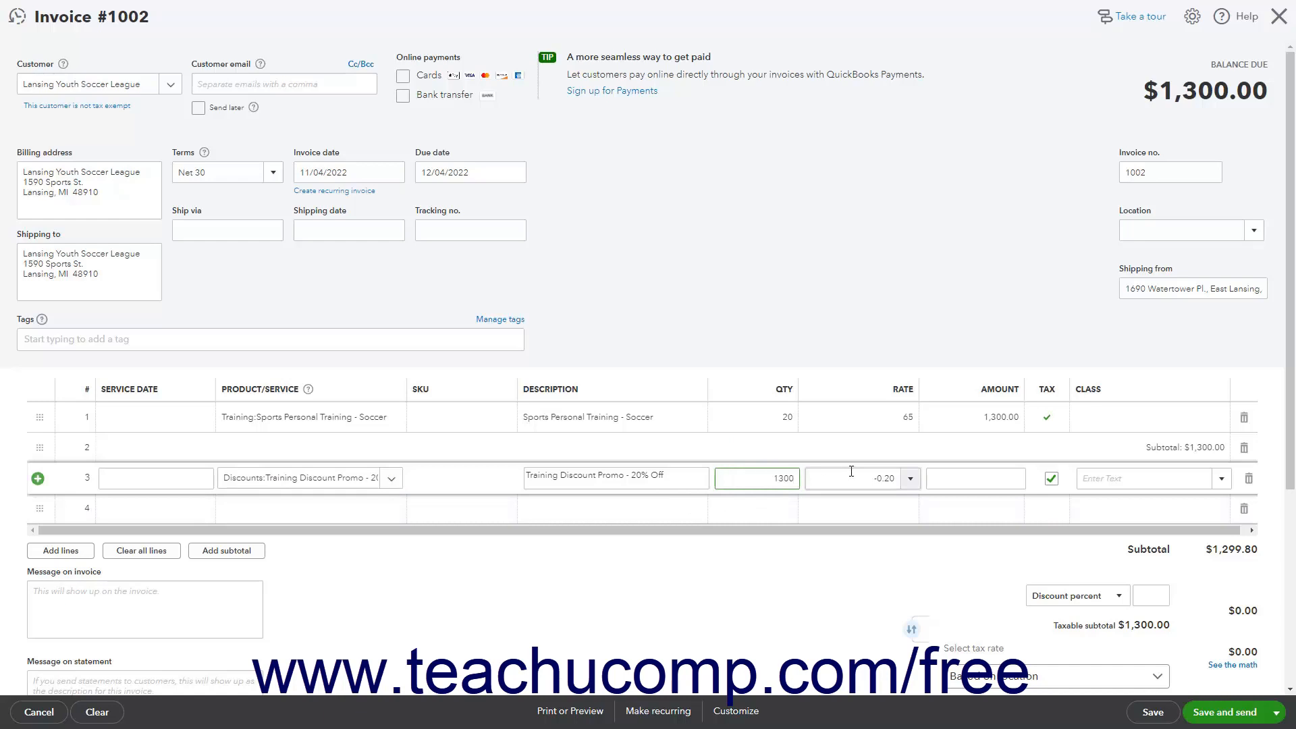
pyautogui.click(851, 478)
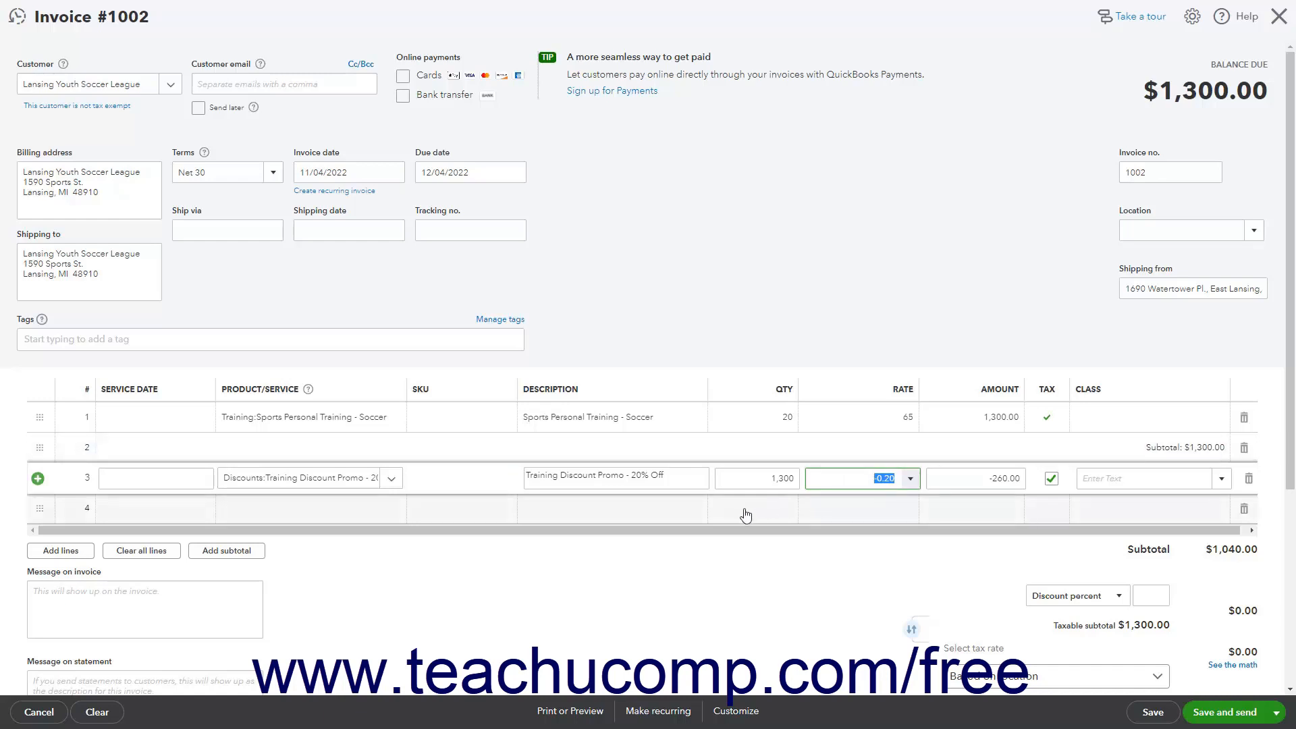
# Step: Fill line 4 with 4 Soccer Ball - Official at $163.99, totaling $655.96
pyautogui.click(322, 517)
pyautogui.click(391, 509)
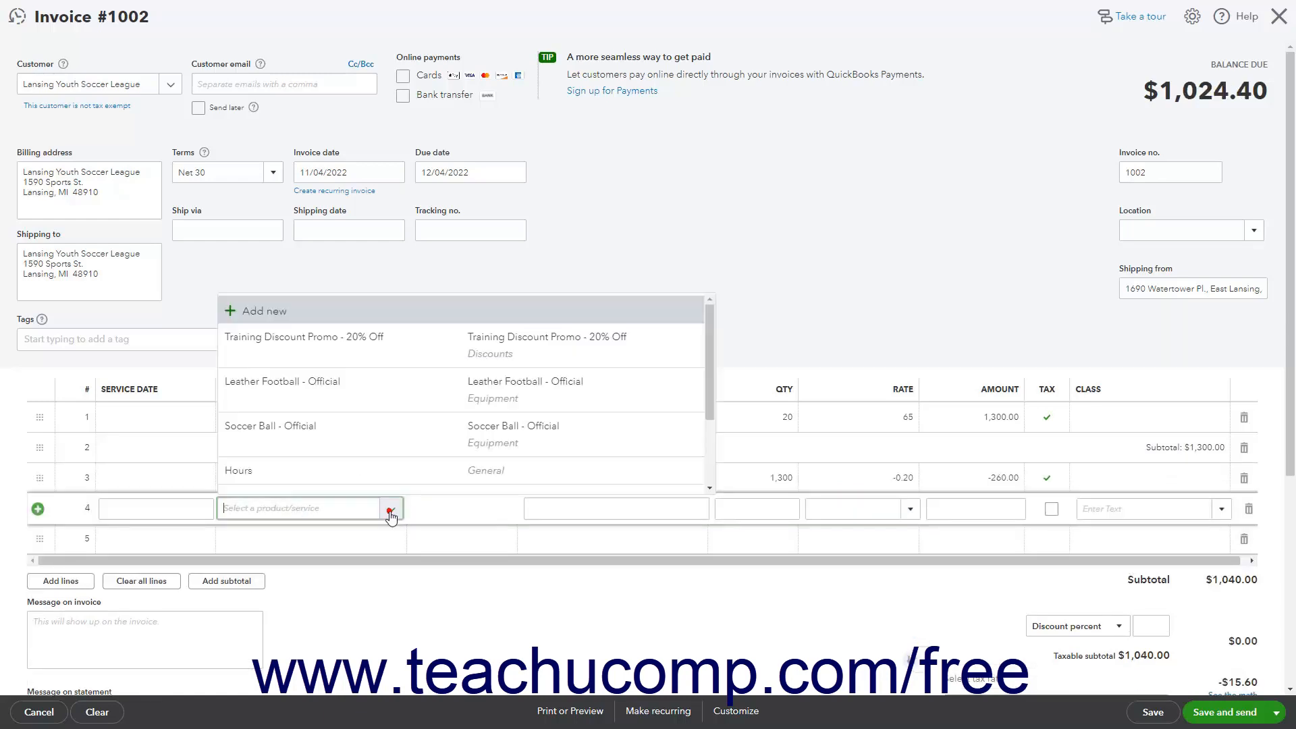
pyautogui.click(387, 435)
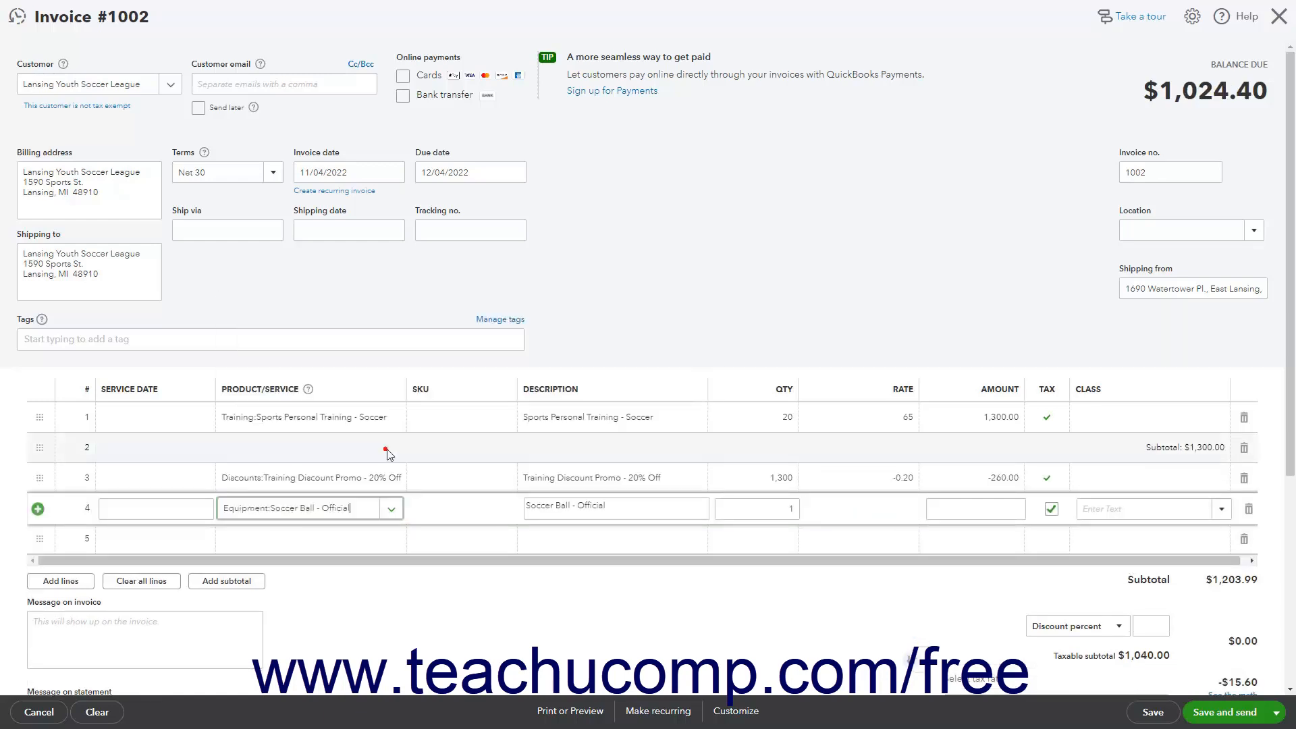
pyautogui.click(755, 508)
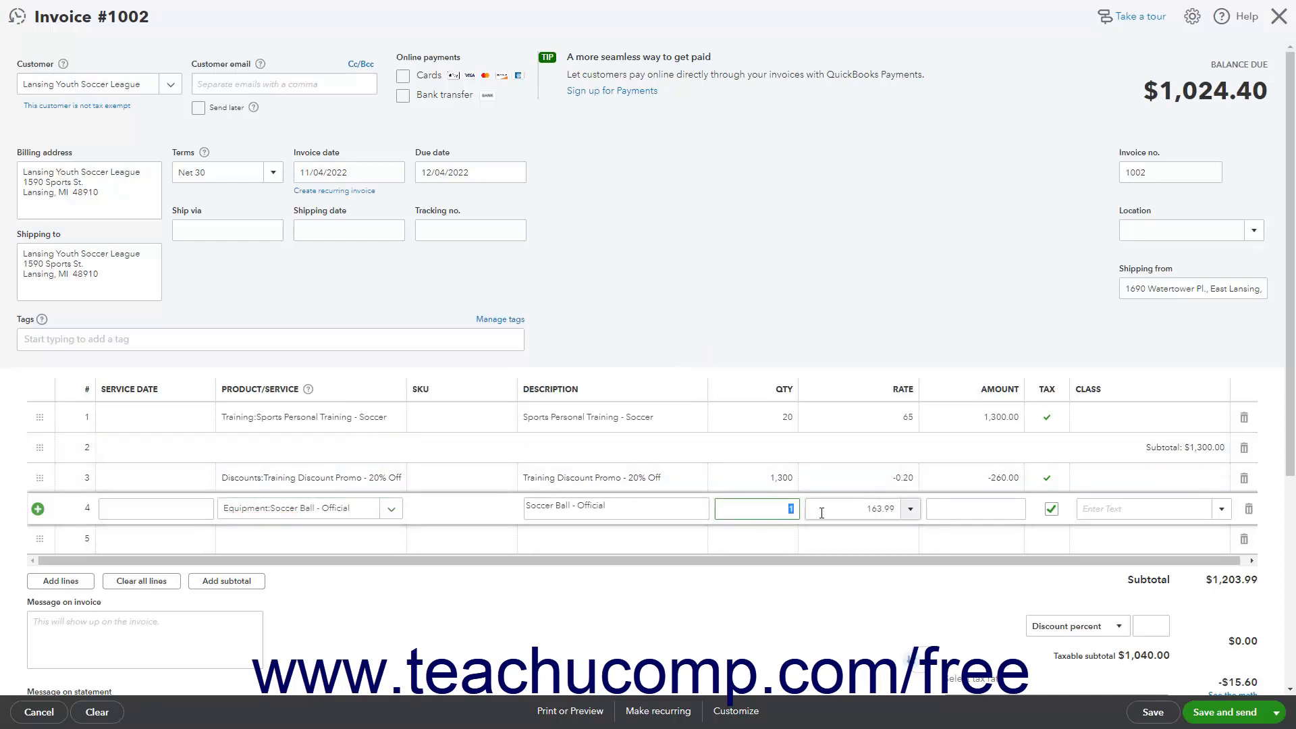
pyautogui.write('4')
pyautogui.press('Tab')
pyautogui.scroll(-2, 838, 559)
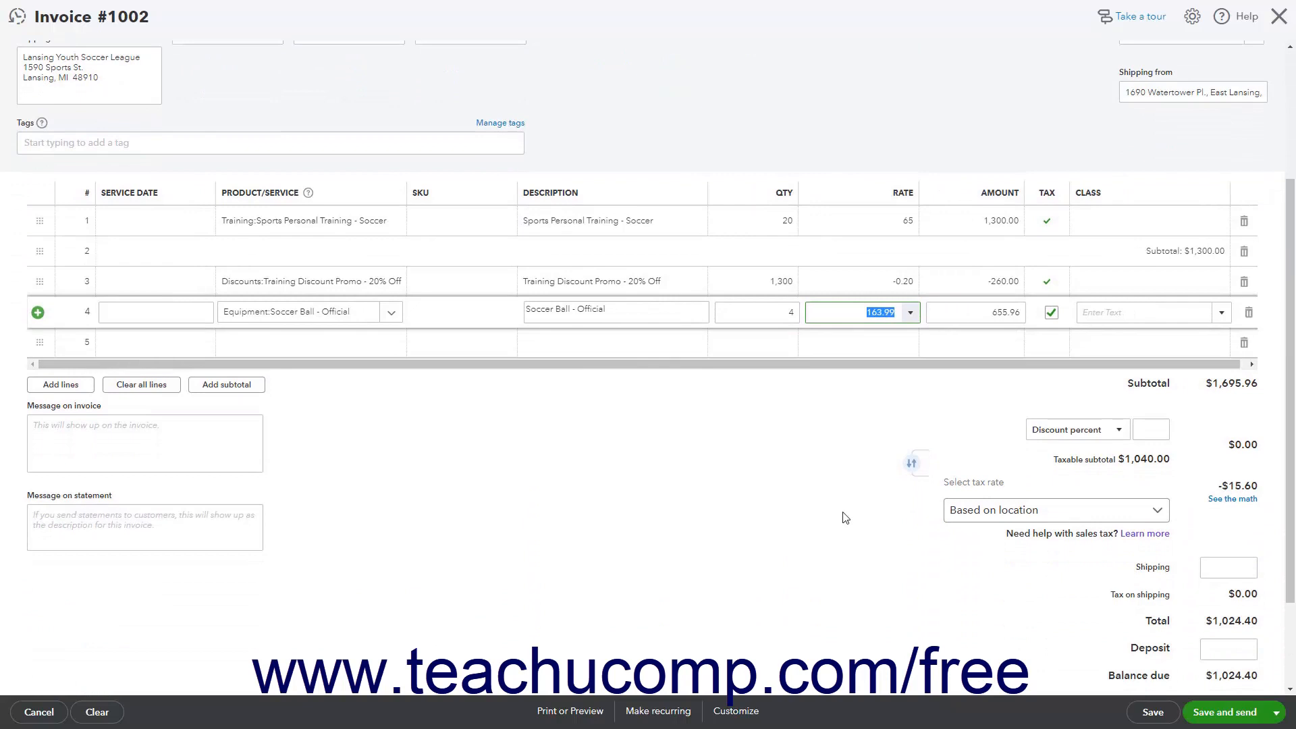
pyautogui.click(471, 263)
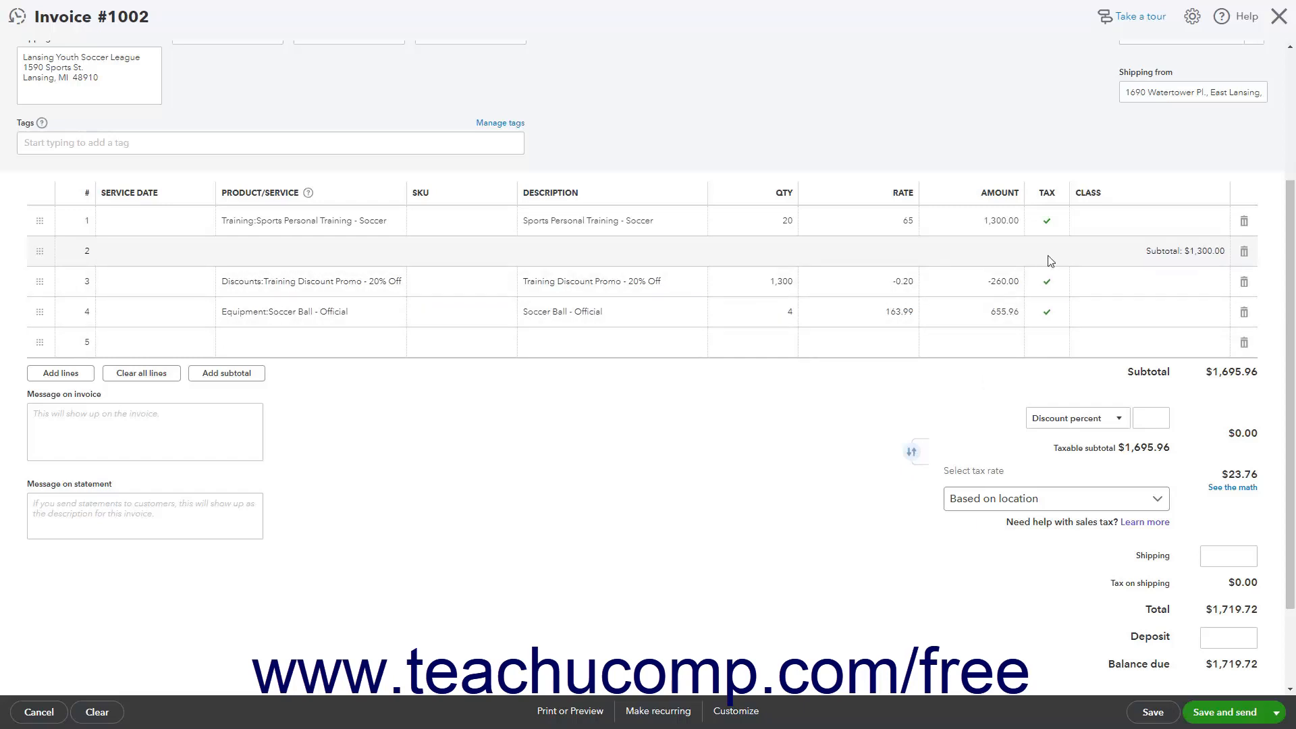
# Step: Uncheck Tax on the training and discount lines, leaving tax $39.36 and balance $1,735.32
pyautogui.click(1054, 228)
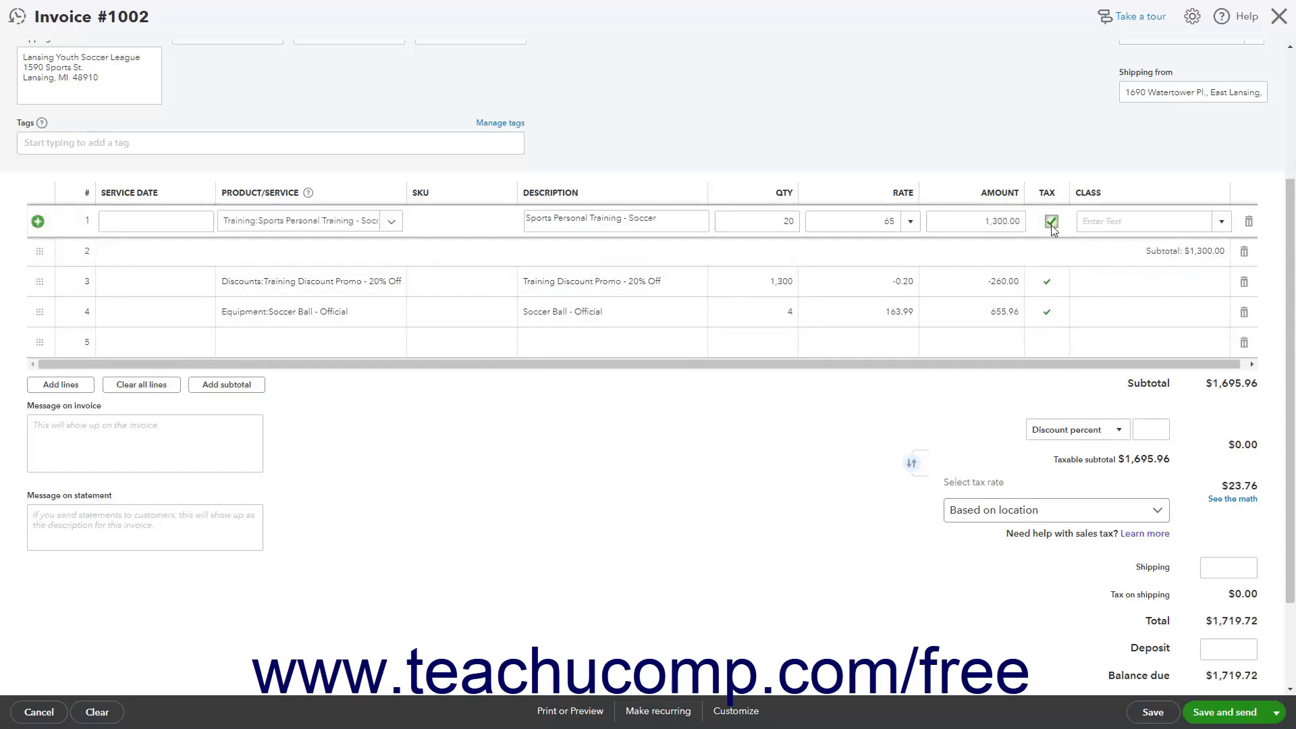
pyautogui.click(1051, 225)
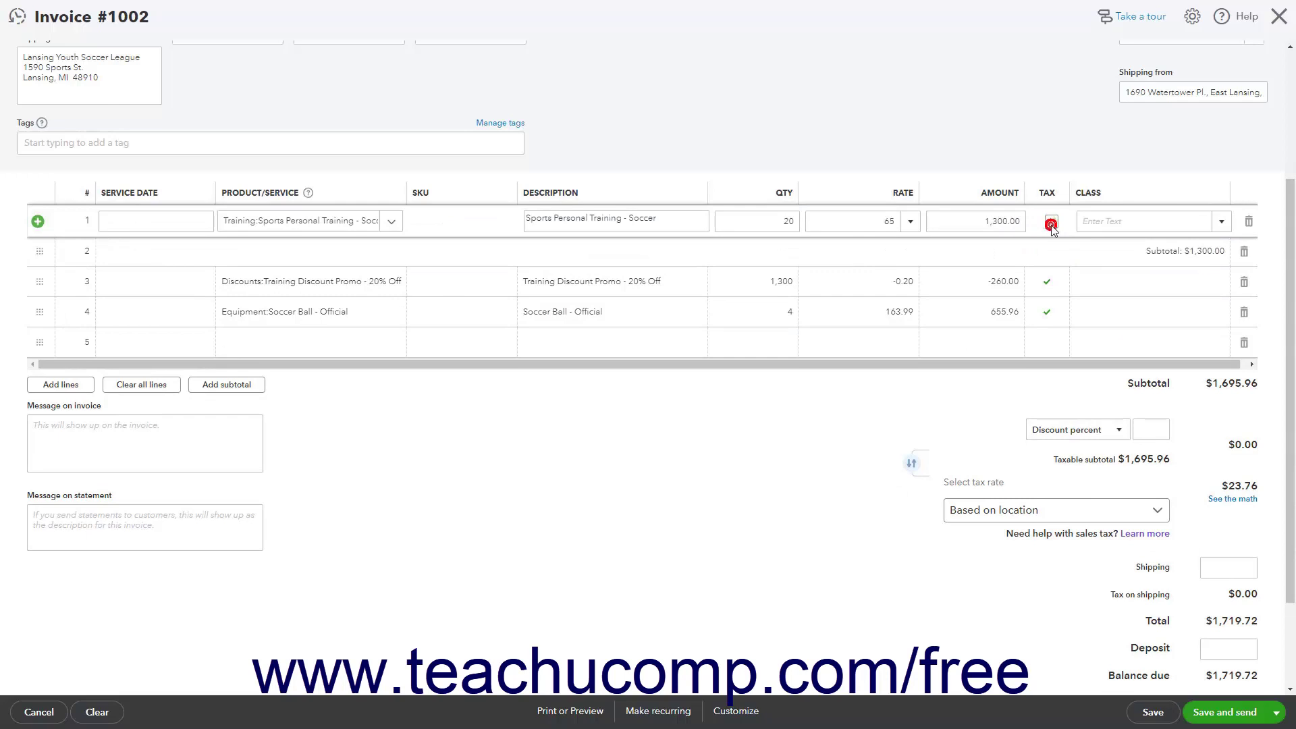
pyautogui.click(1050, 285)
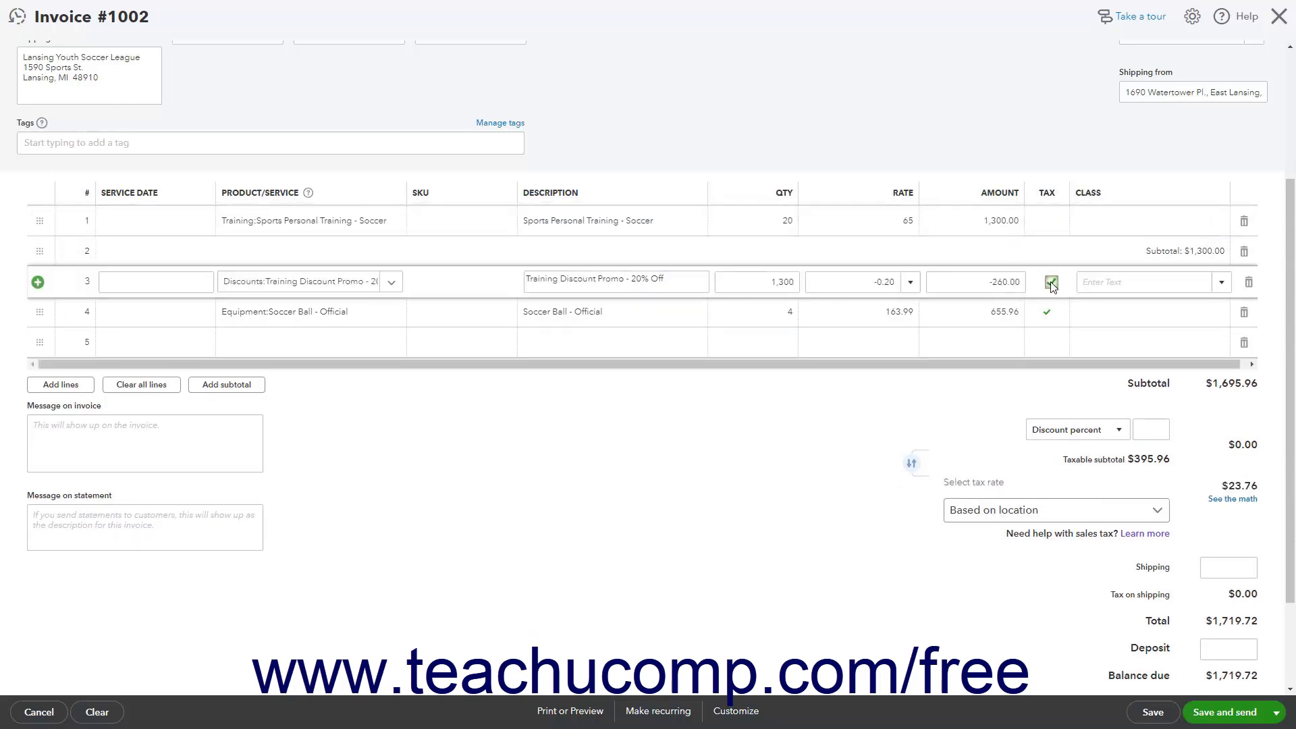
pyautogui.click(1051, 282)
pyautogui.click(1047, 311)
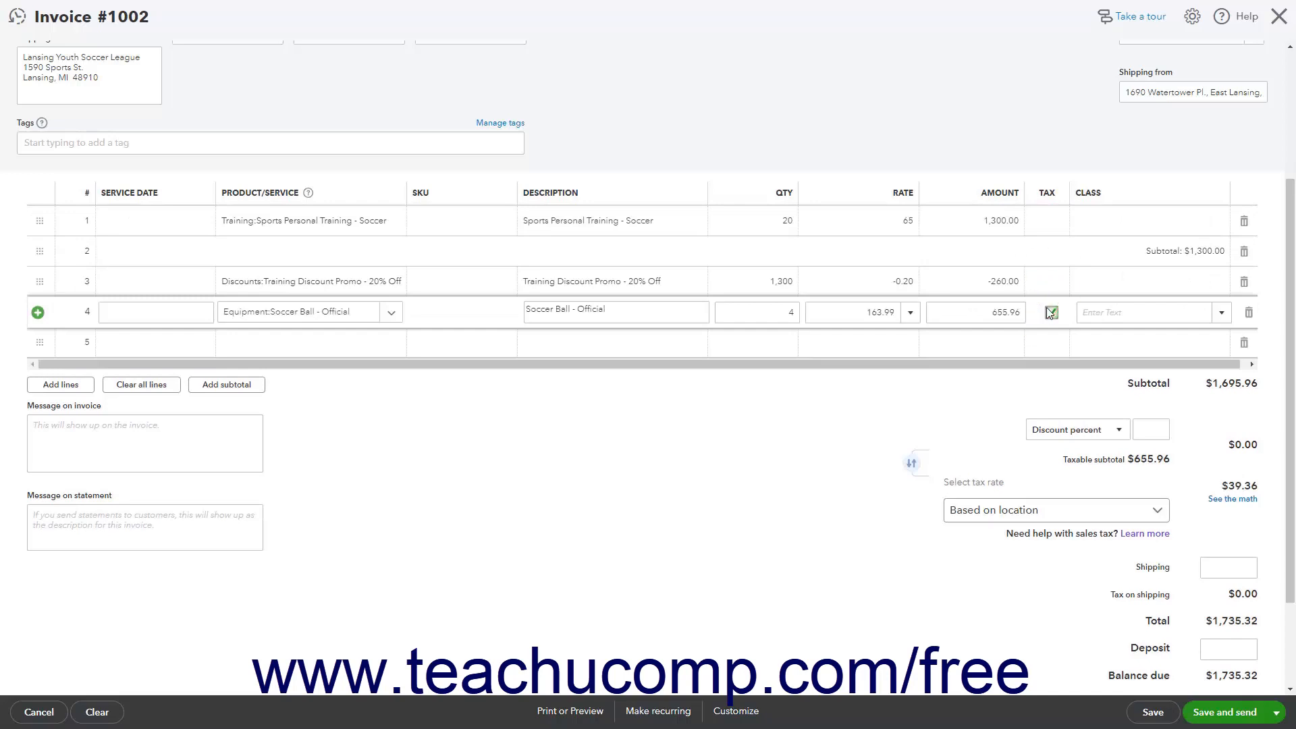
pyautogui.click(970, 251)
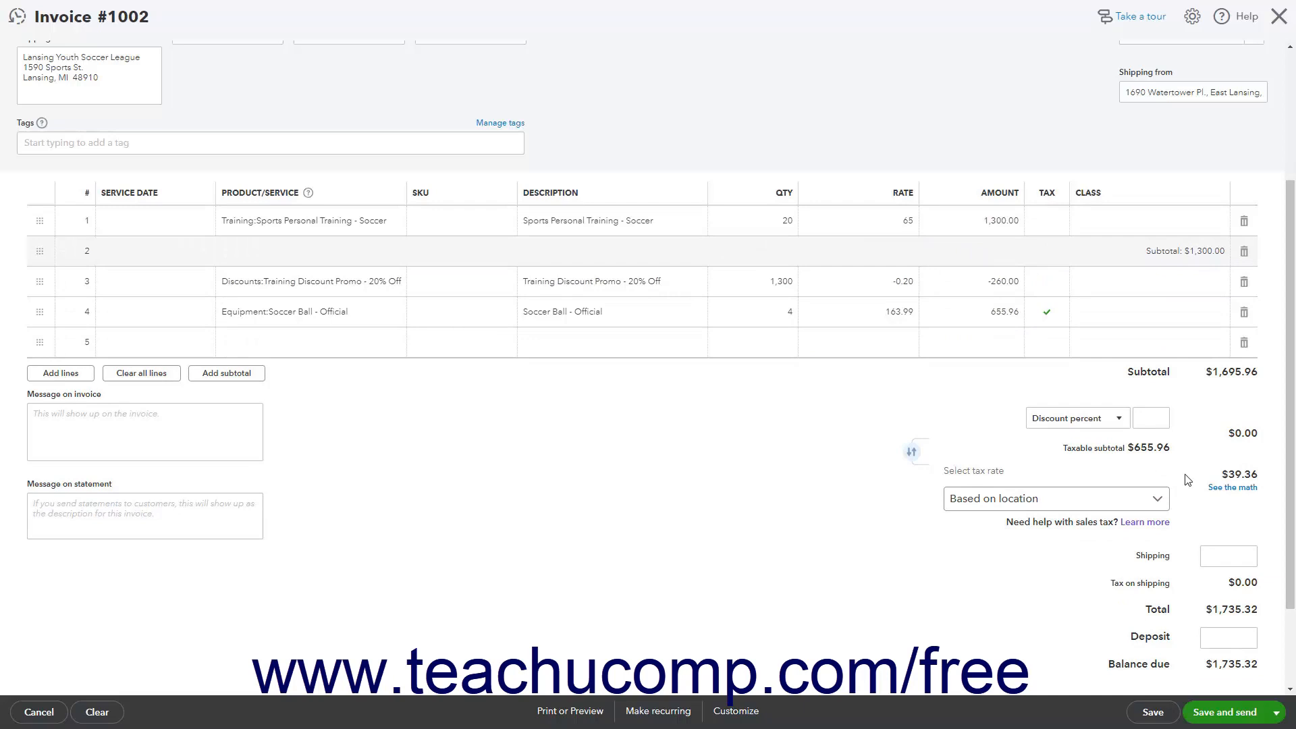
# Step: Save invoice #1002 via Save and new, bringing up blank invoice #1003
pyautogui.click(1276, 712)
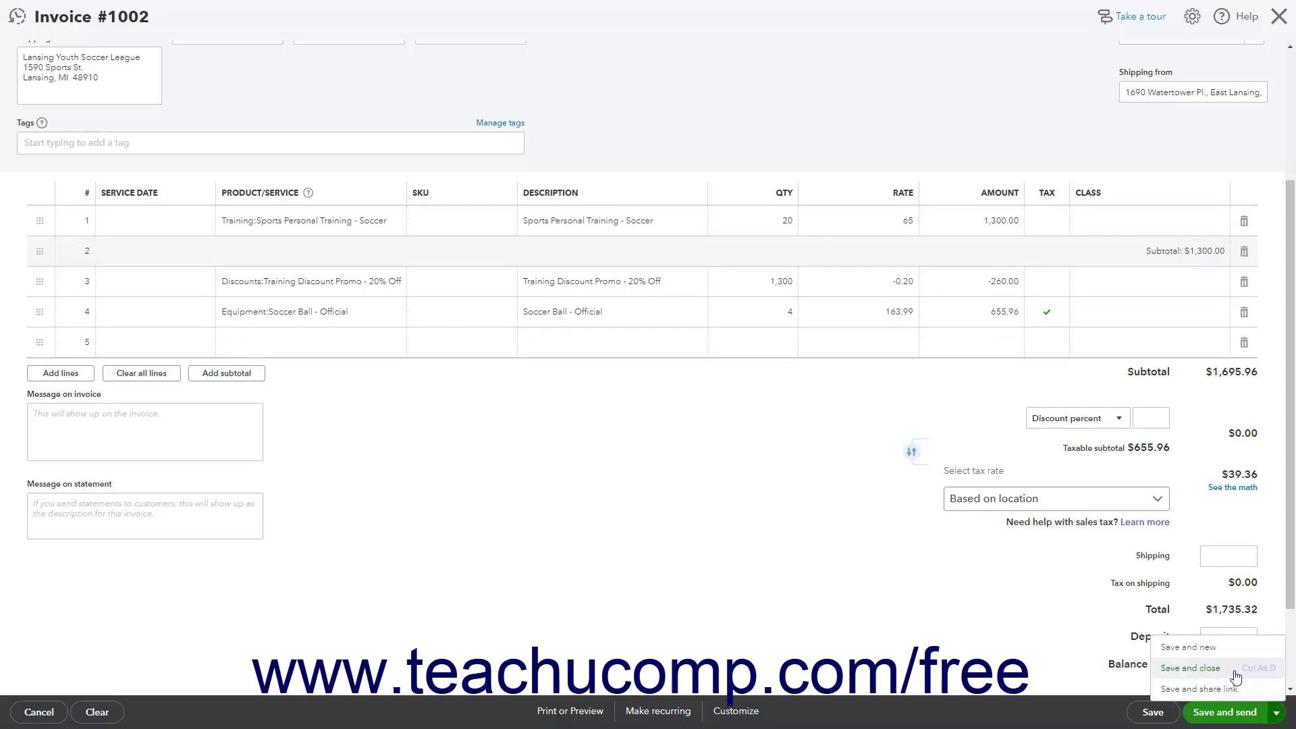
pyautogui.click(1190, 647)
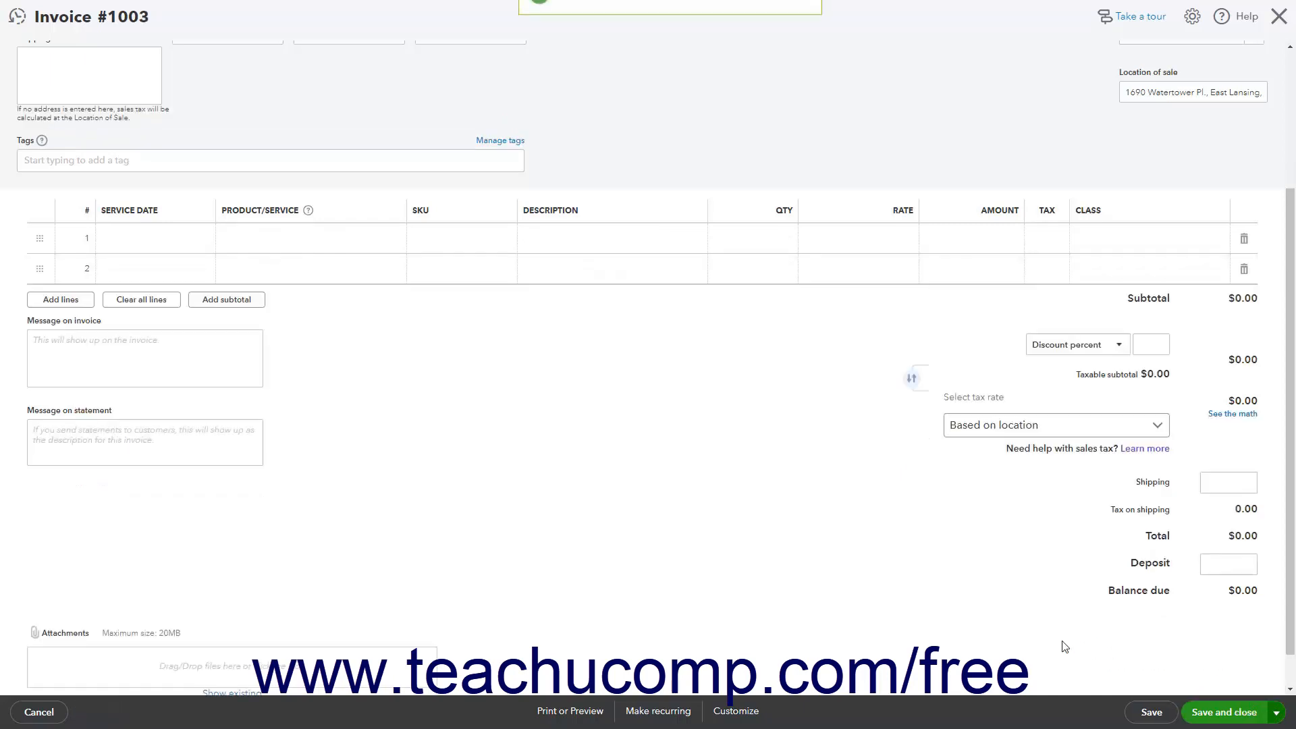